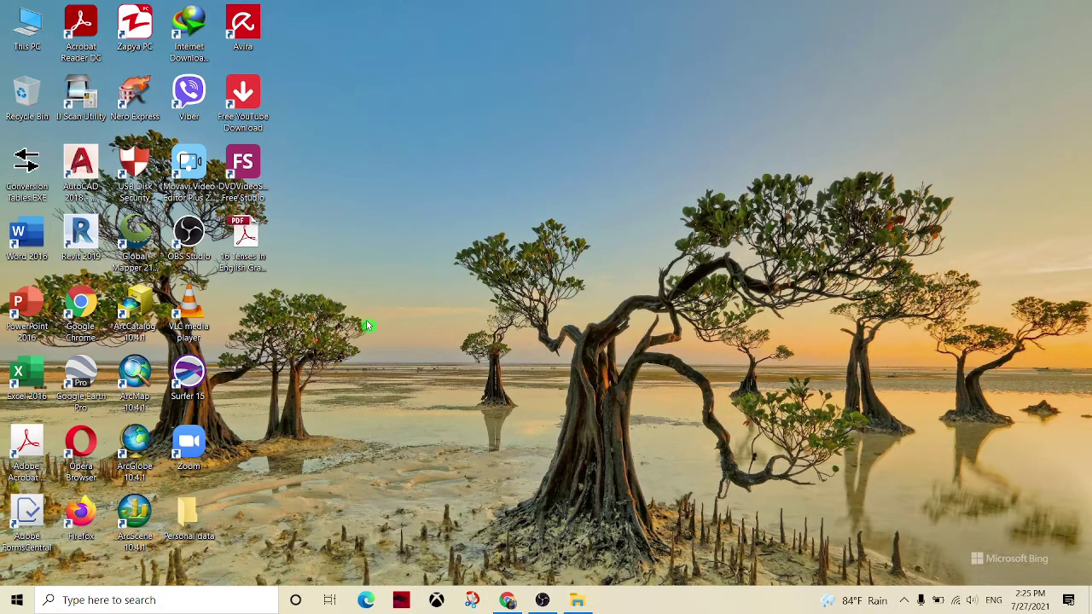
Step: Open File Explorer at the Downloads folder holding the Mavis Beacon zip and extracted folder
left_click(579, 604)
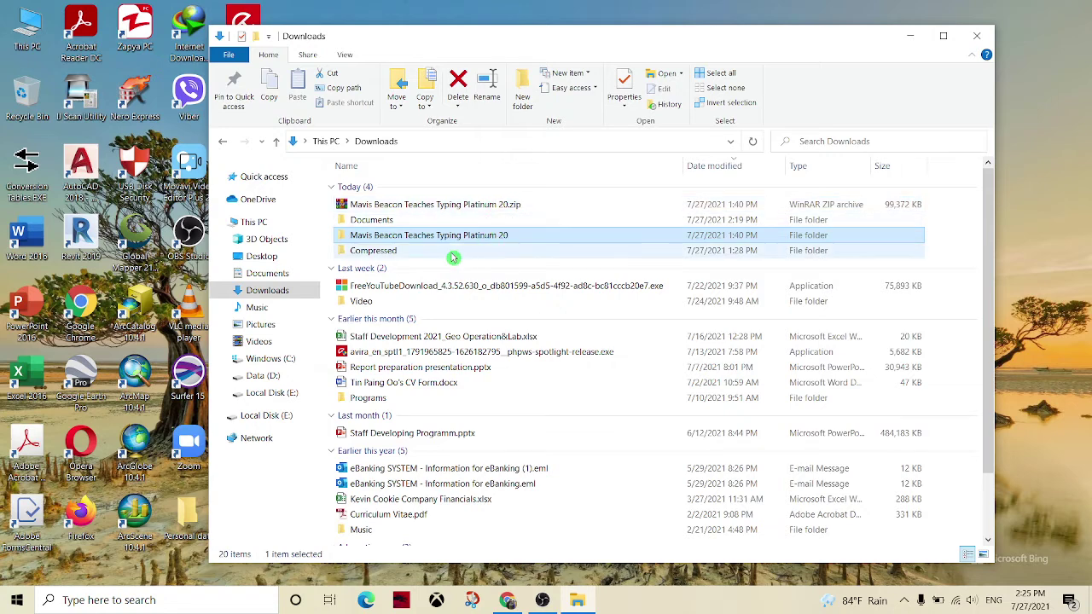
Step: Run setup.exe from the inner subfolder of the extracted Mavis Beacon Teaches Typing Platinum 20 folder
left_click(540, 212)
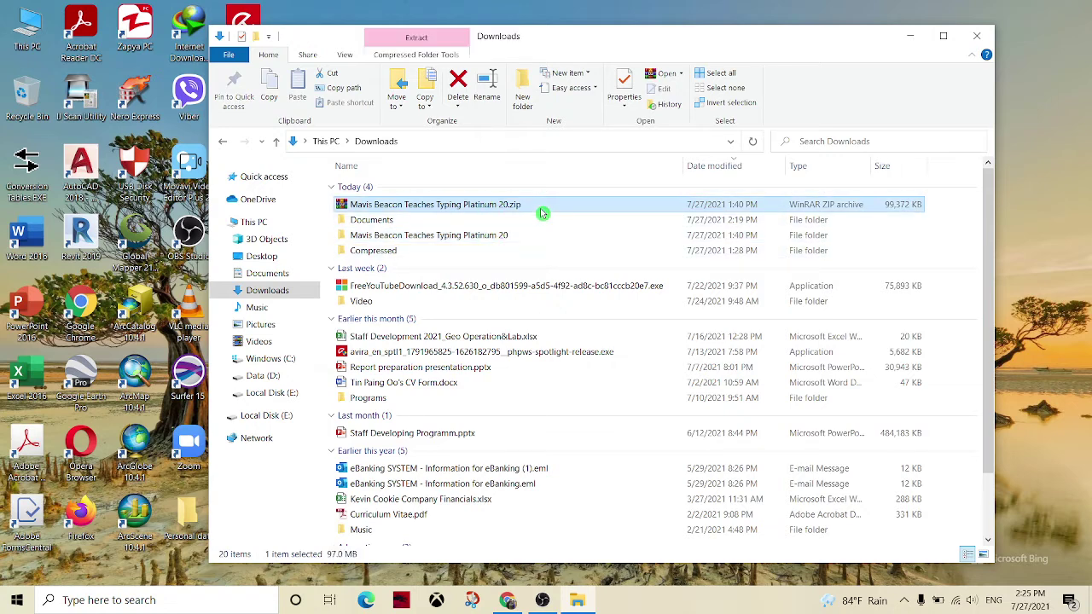
right_click(533, 207)
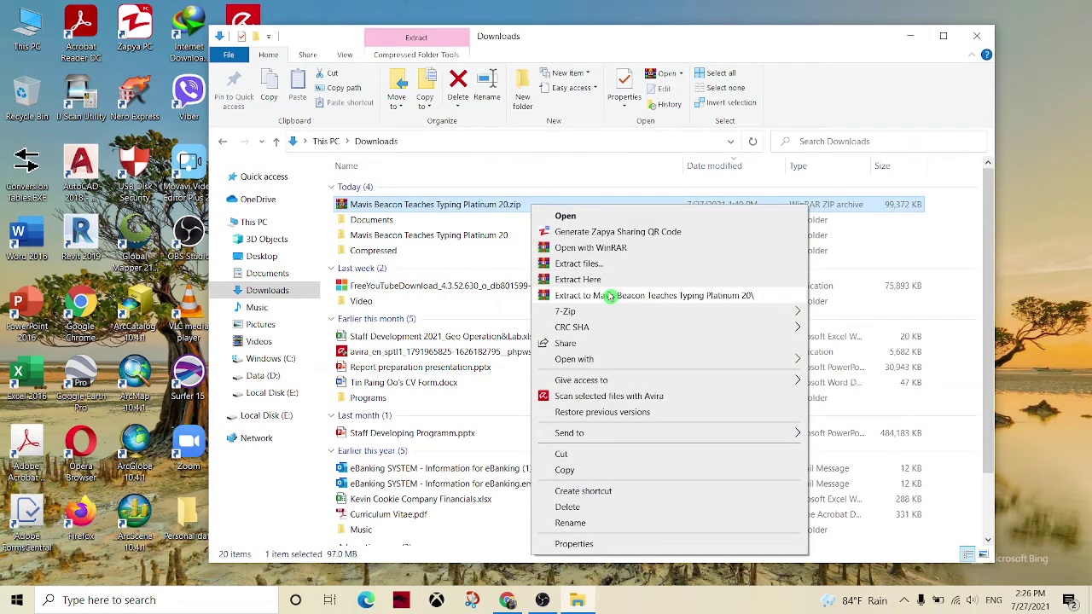
left_click(442, 236)
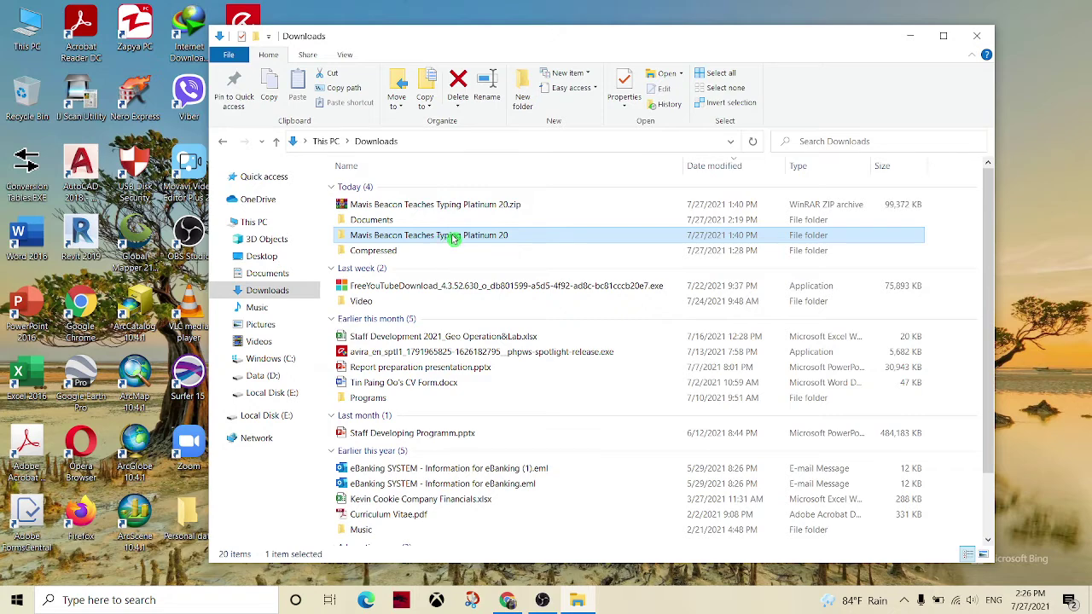
double_click(453, 239)
double_click(461, 193)
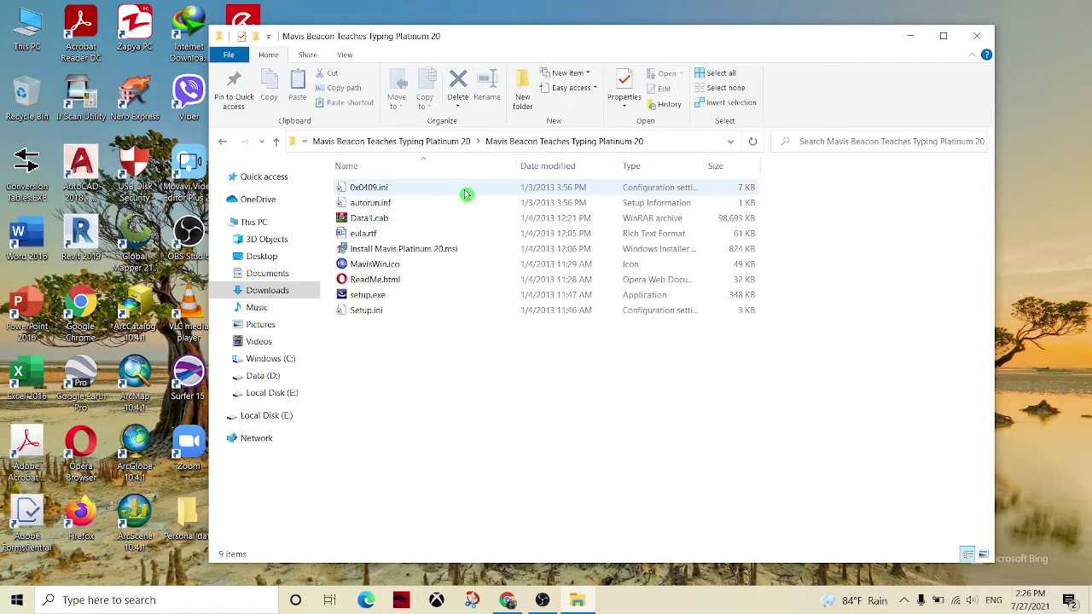
left_click(415, 300)
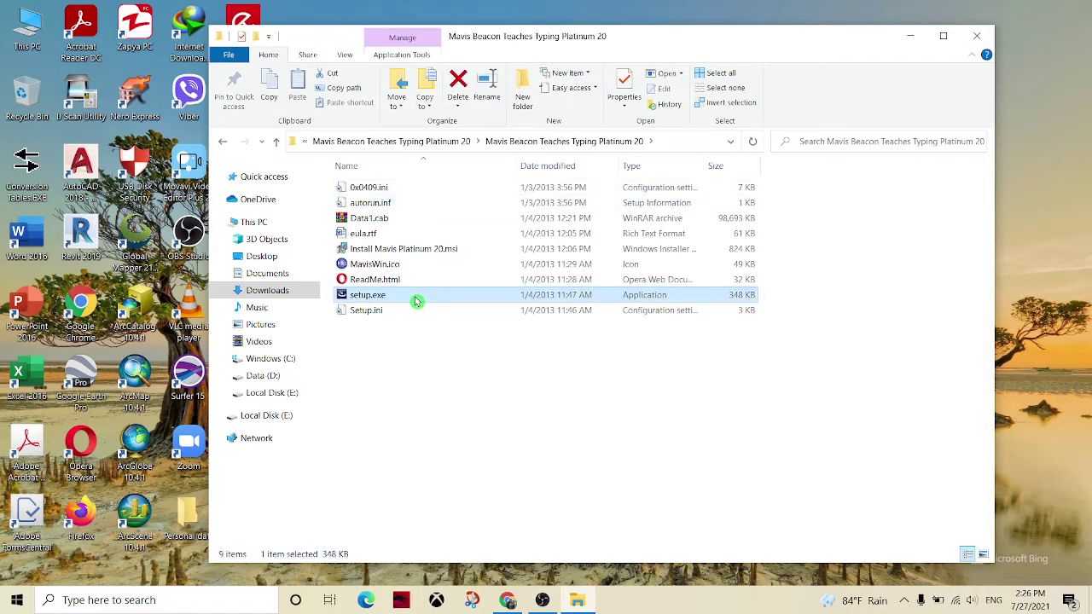
double_click(451, 299)
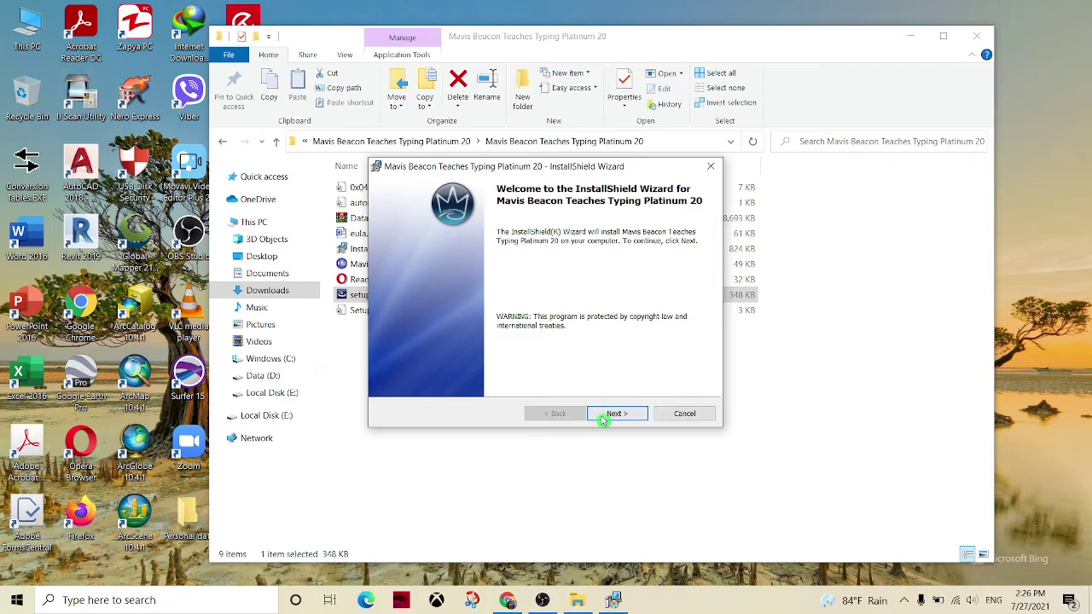
Step: Accept the licence, install to the default Program Files folder, and finish the InstallShield Wizard
left_click(622, 417)
left_click(504, 365)
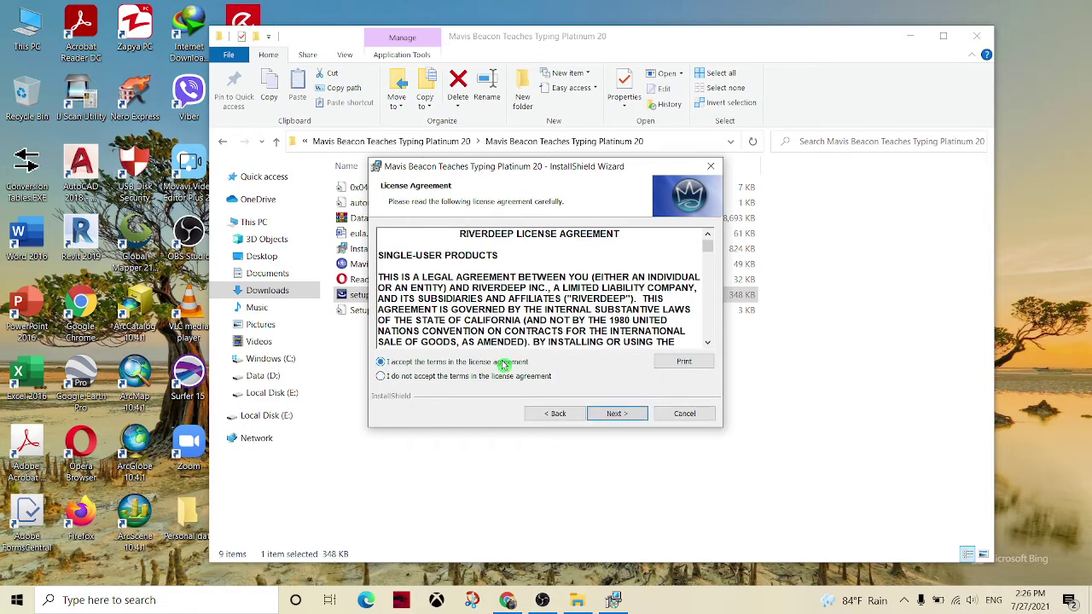
left_click(612, 415)
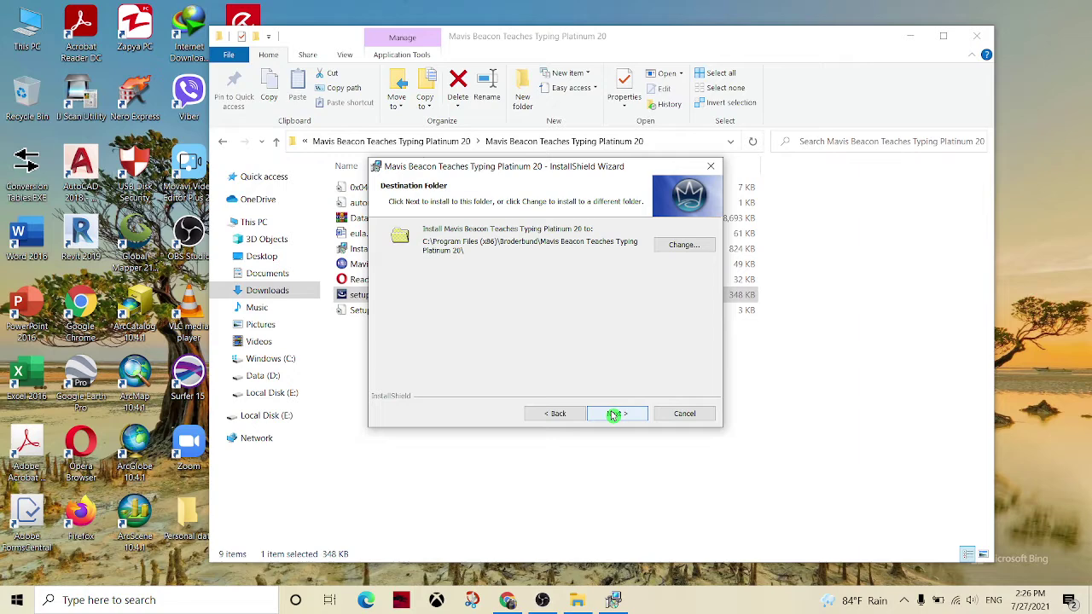
left_click(614, 415)
left_click(613, 415)
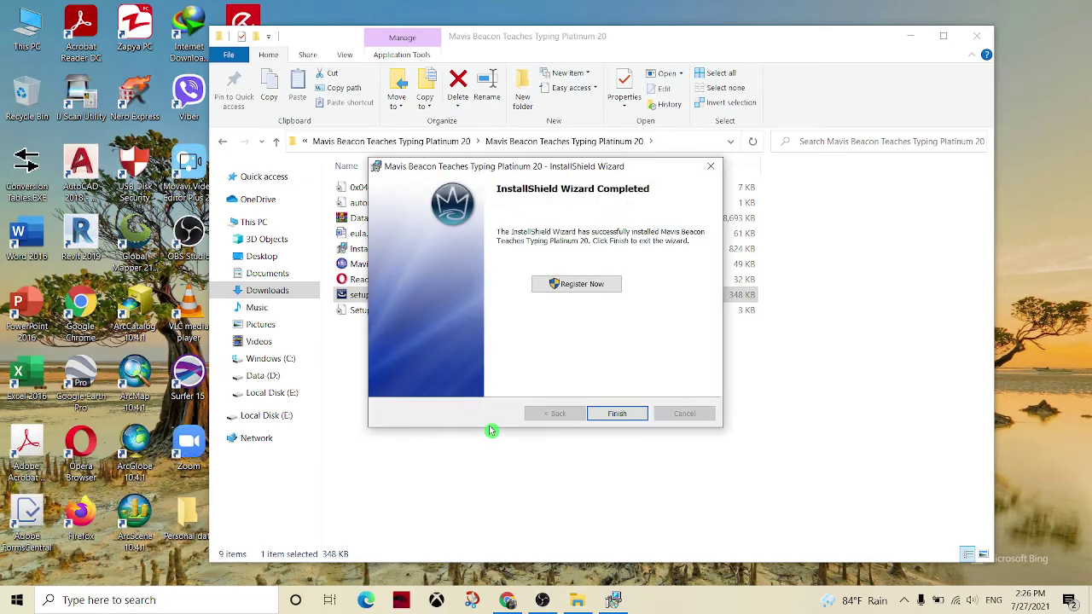
left_click(632, 416)
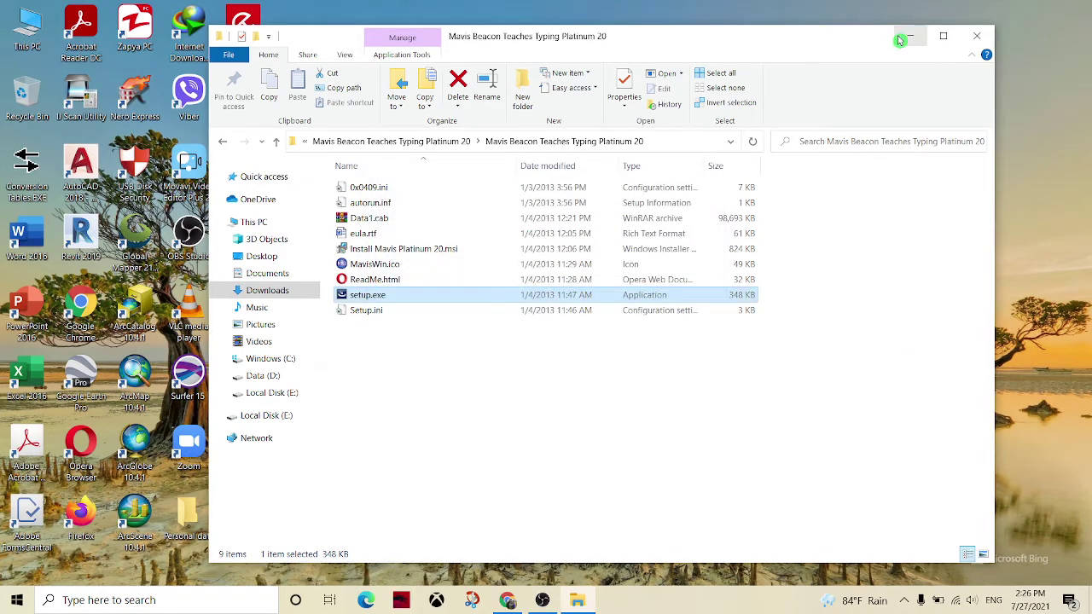
Step: Close File Explorer, refresh the desktop, and launch Mavis Beacon Teaches Typing Platinum 20
left_click(977, 36)
right_click(548, 191)
left_click(597, 241)
right_click(492, 215)
left_click(572, 254)
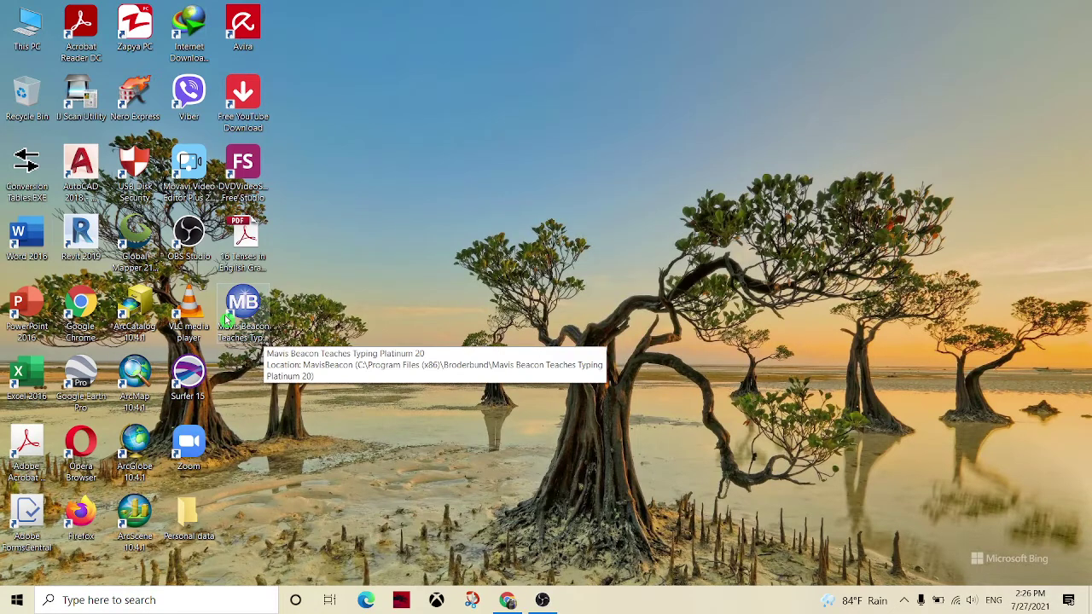
right_click(461, 143)
left_click(530, 186)
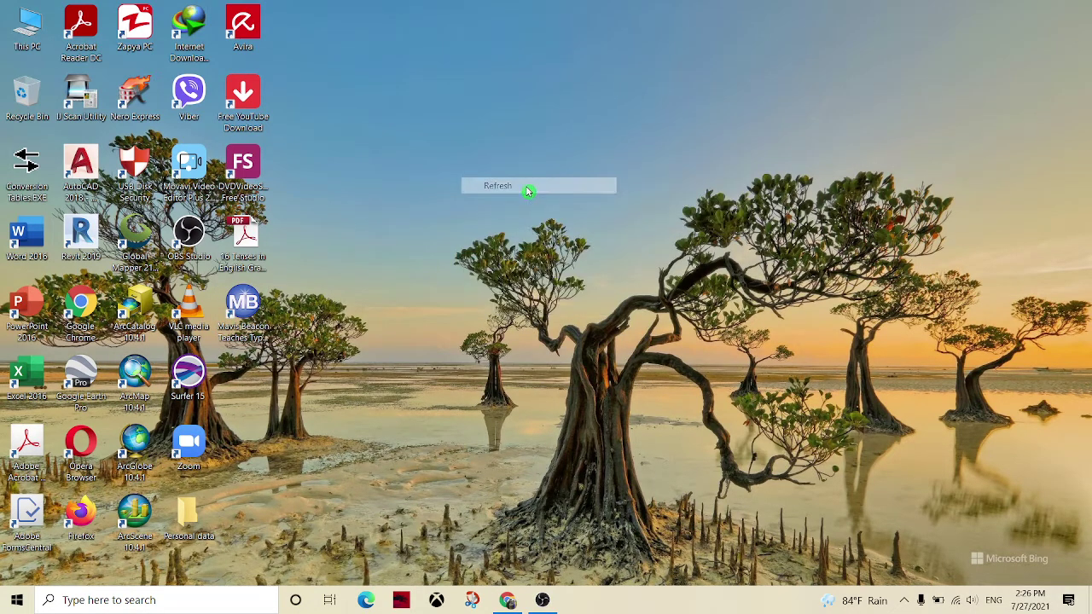
double_click(238, 313)
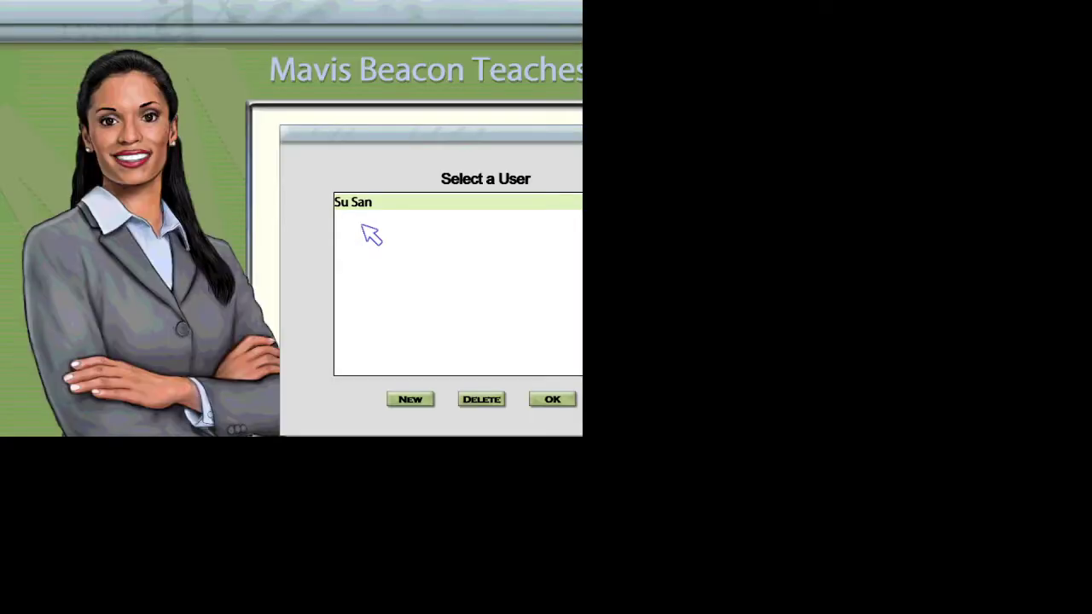
Step: Delete the existing user profile and start creating a new user
left_click(360, 203)
left_click(491, 401)
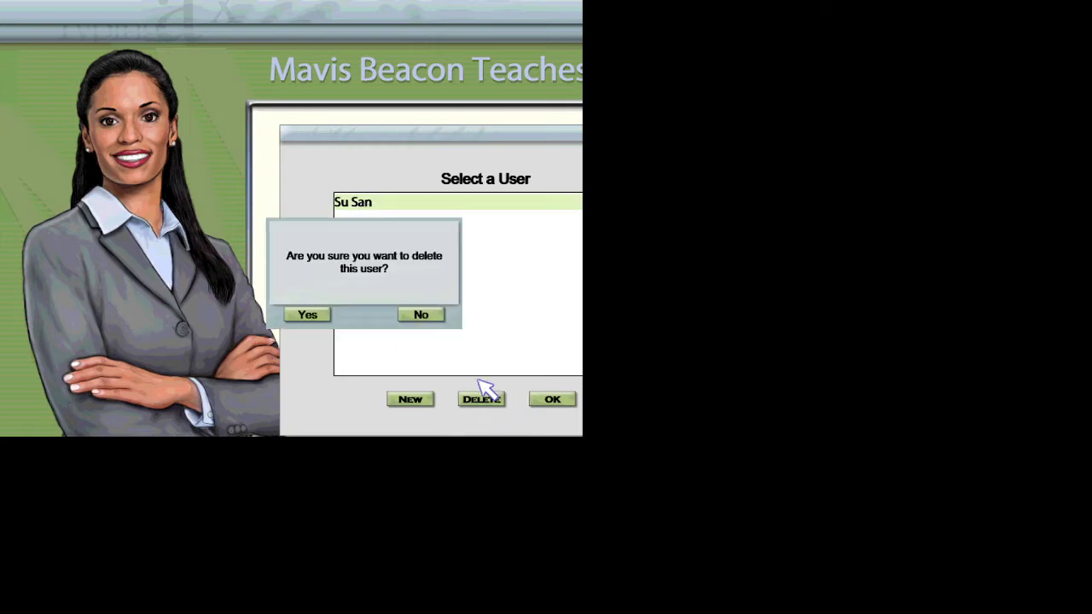
left_click(309, 316)
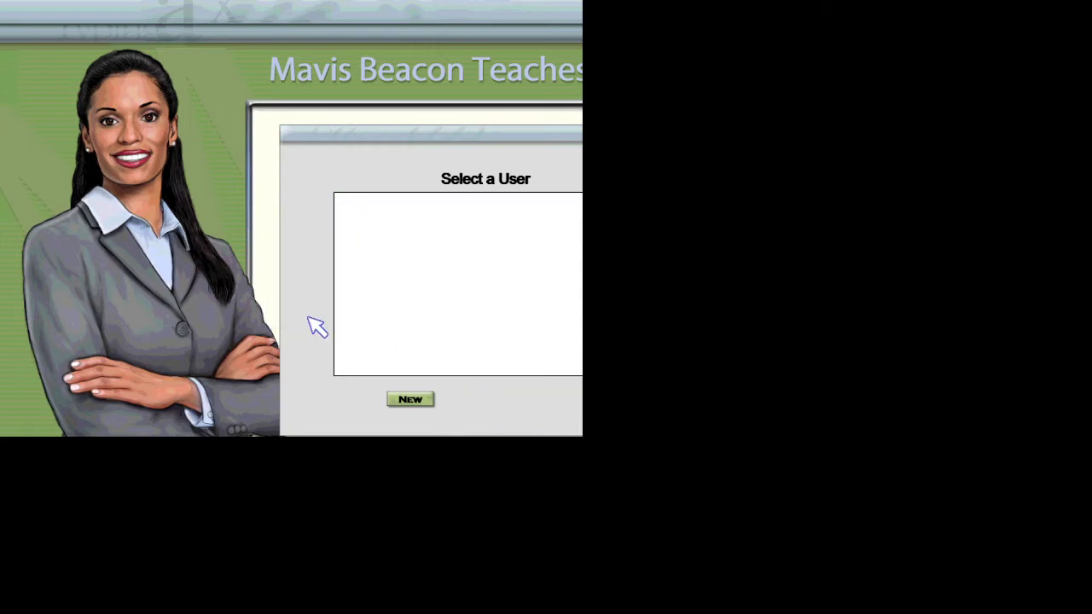
left_click(410, 400)
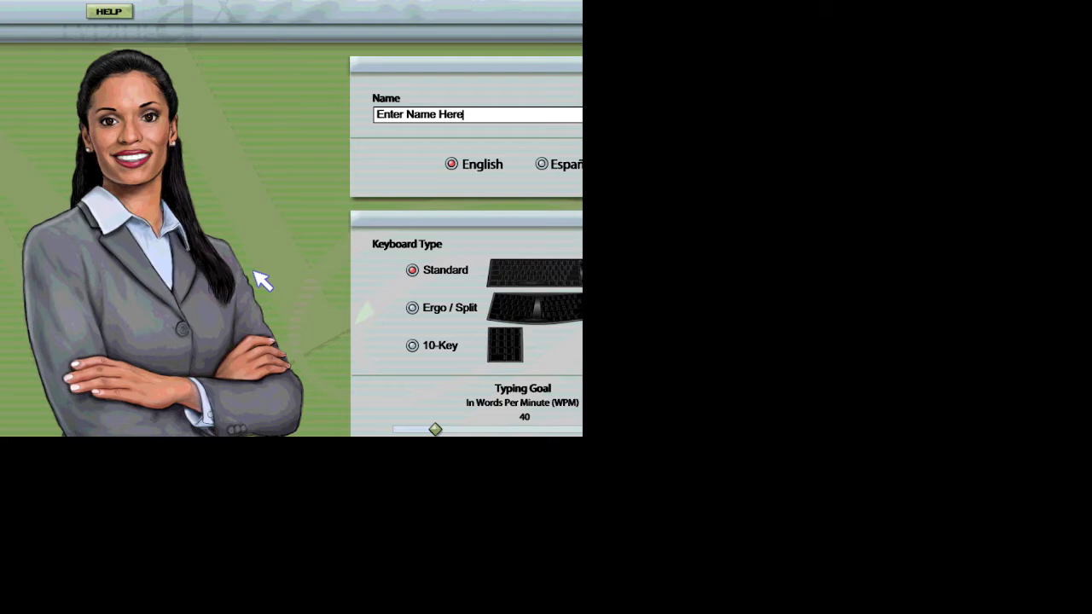
Step: End the Mavis Beacon Teaches Typing task in Task Manager, close it, and refresh the desktop
left_click(303, 139)
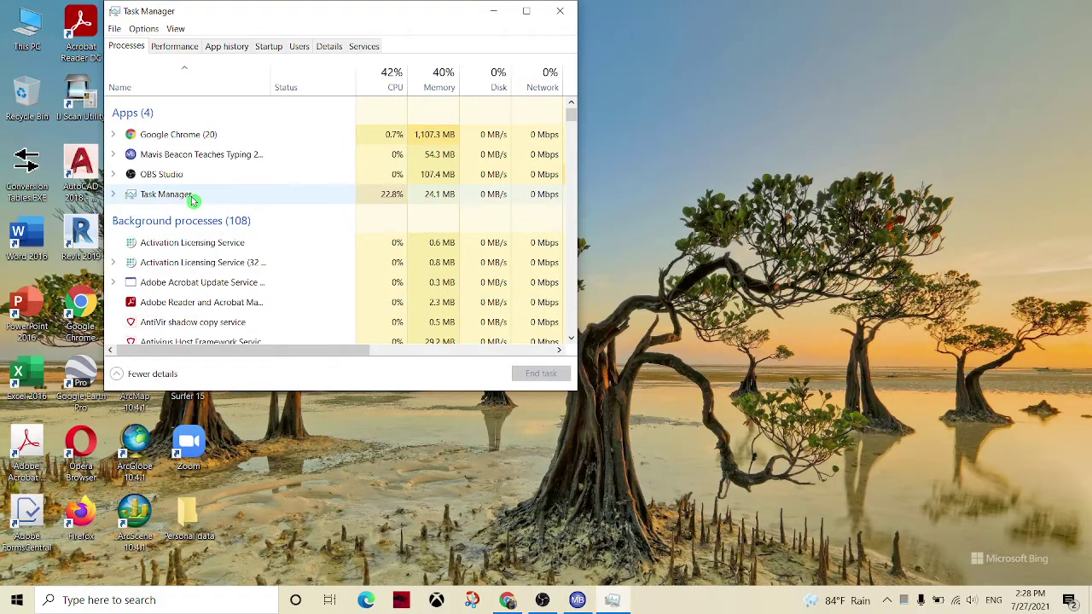
left_click(251, 161)
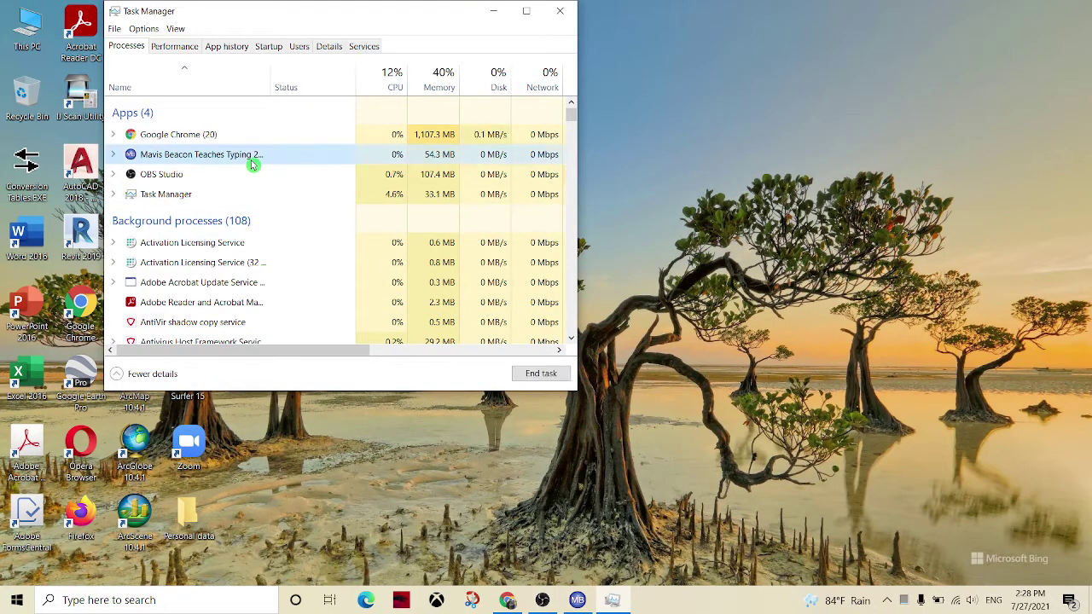
left_click(530, 374)
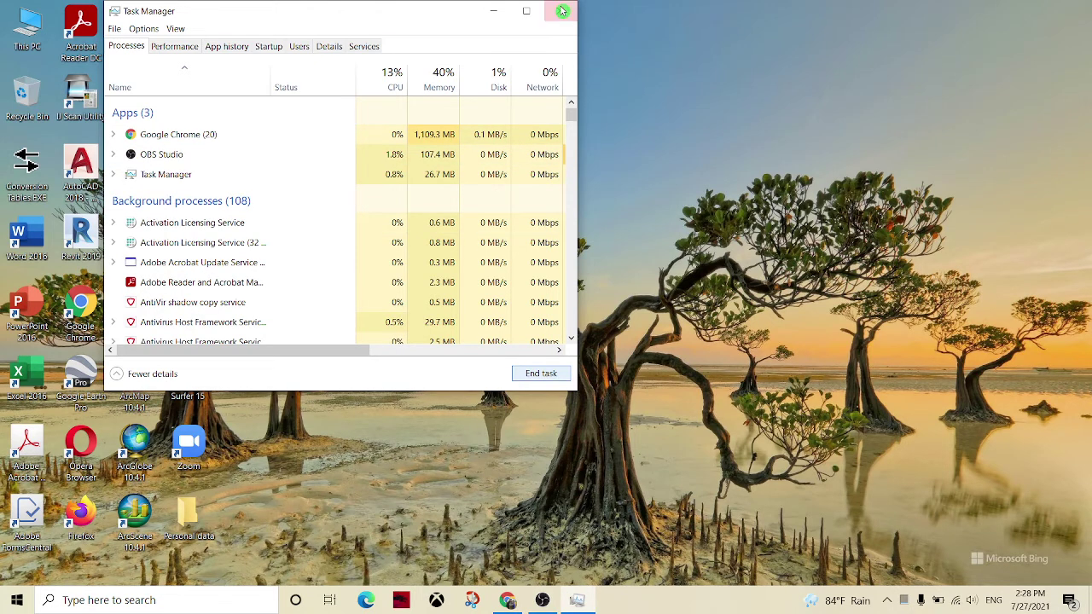
left_click(559, 10)
right_click(538, 224)
left_click(609, 270)
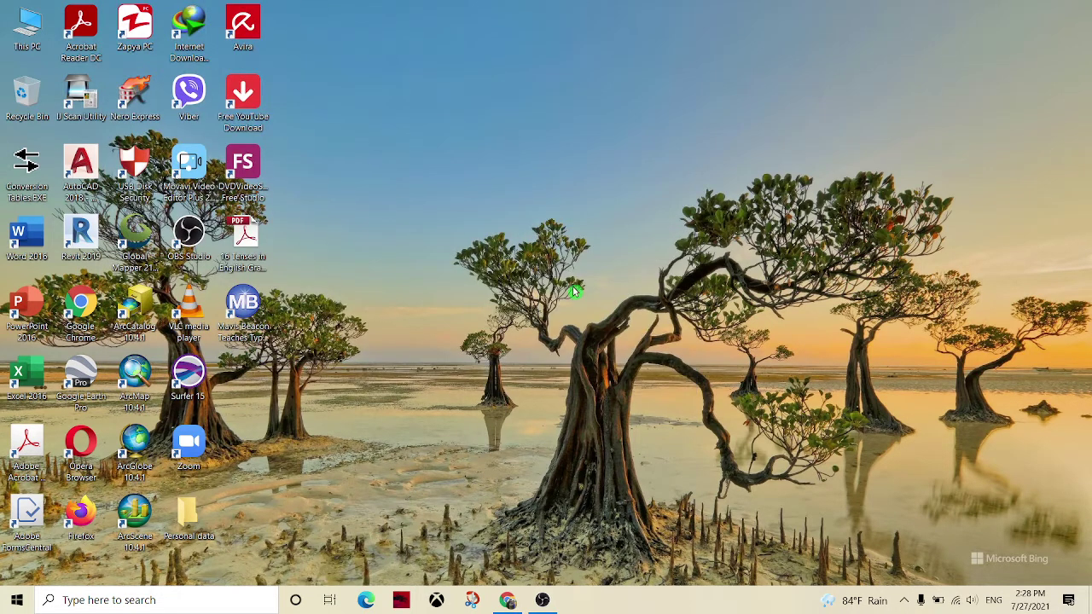
Step: Keep the display resolution at 1920 × 1080 (Recommended) in Display settings, then close Settings
right_click(475, 150)
left_click(541, 294)
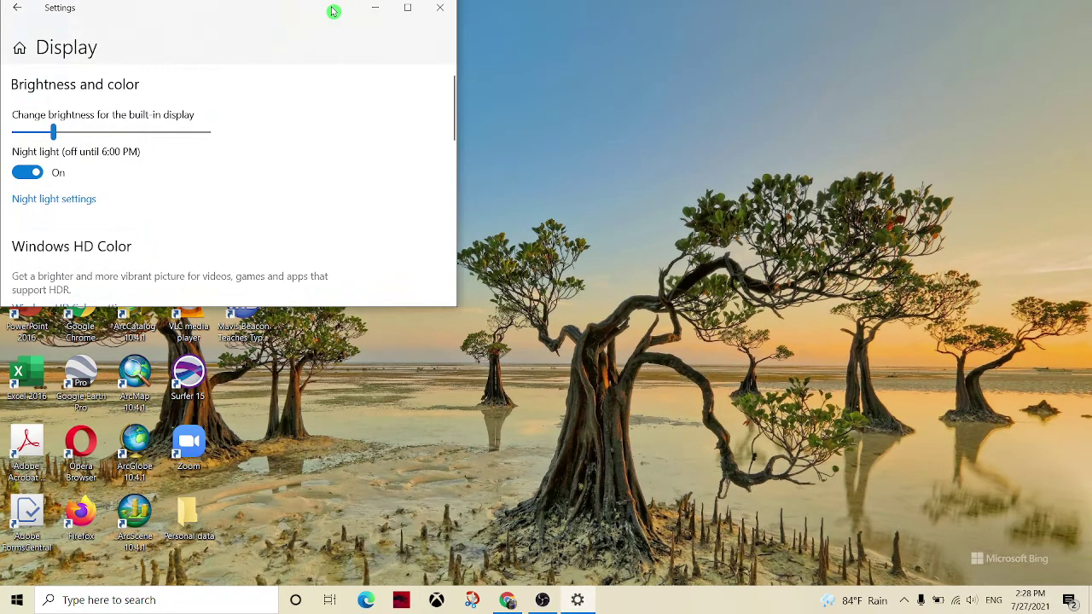
left_click(409, 8)
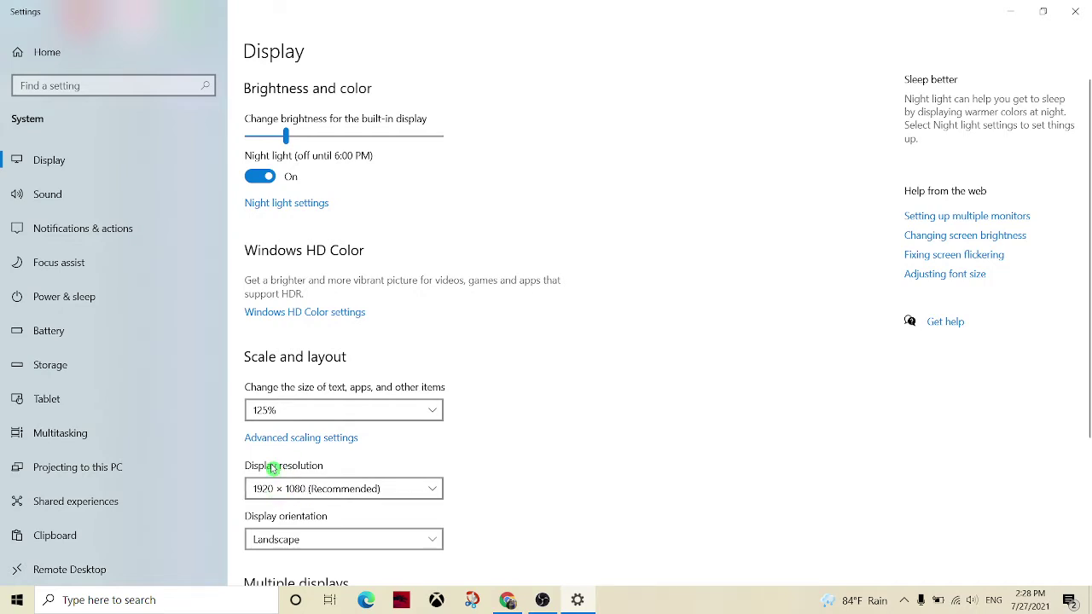
left_click(329, 491)
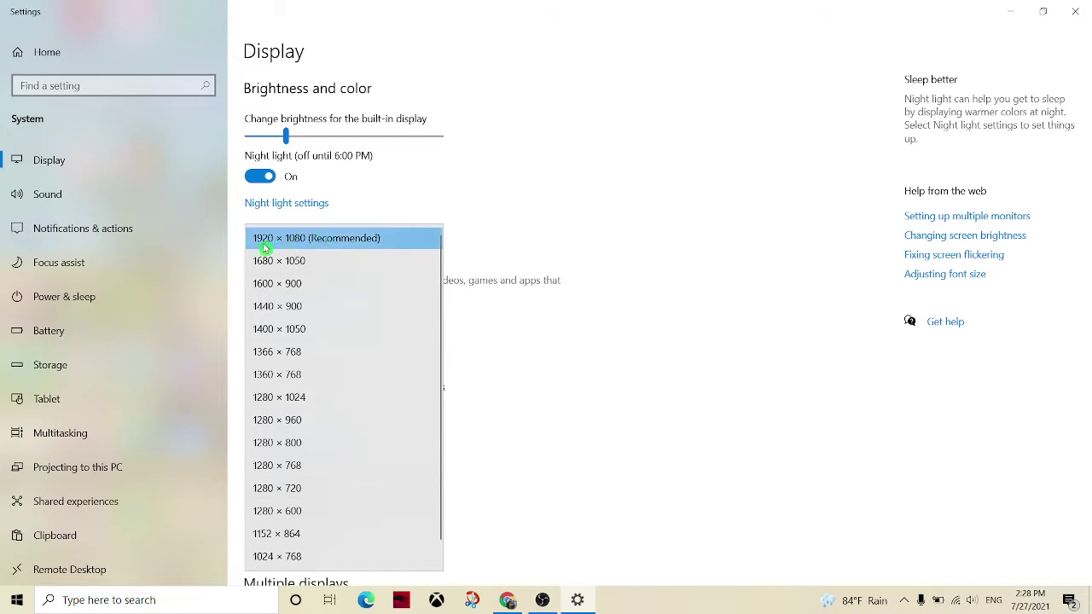
left_click(339, 243)
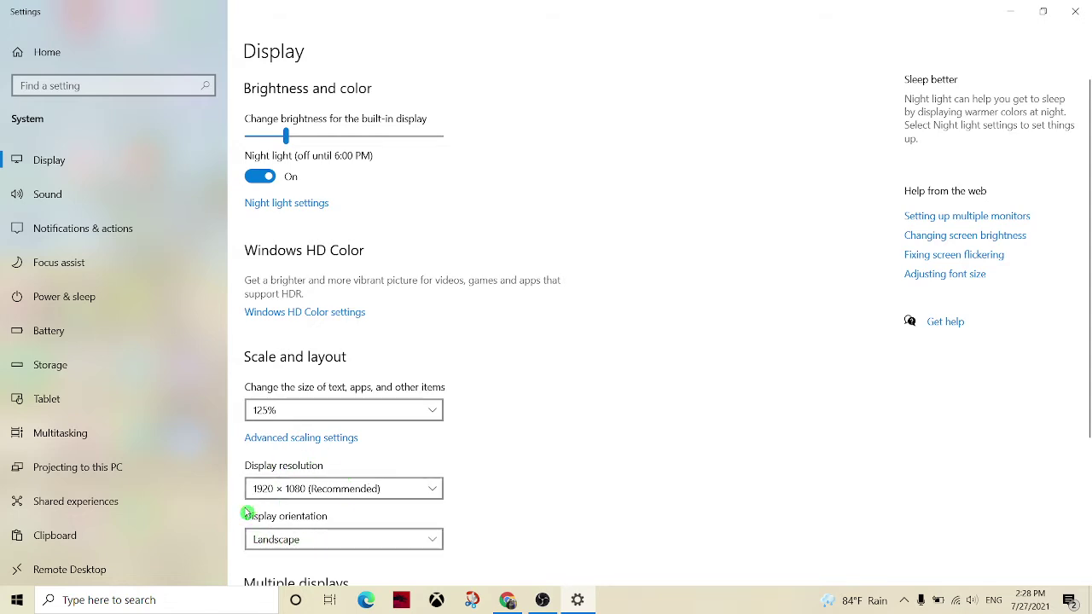
left_click(1075, 11)
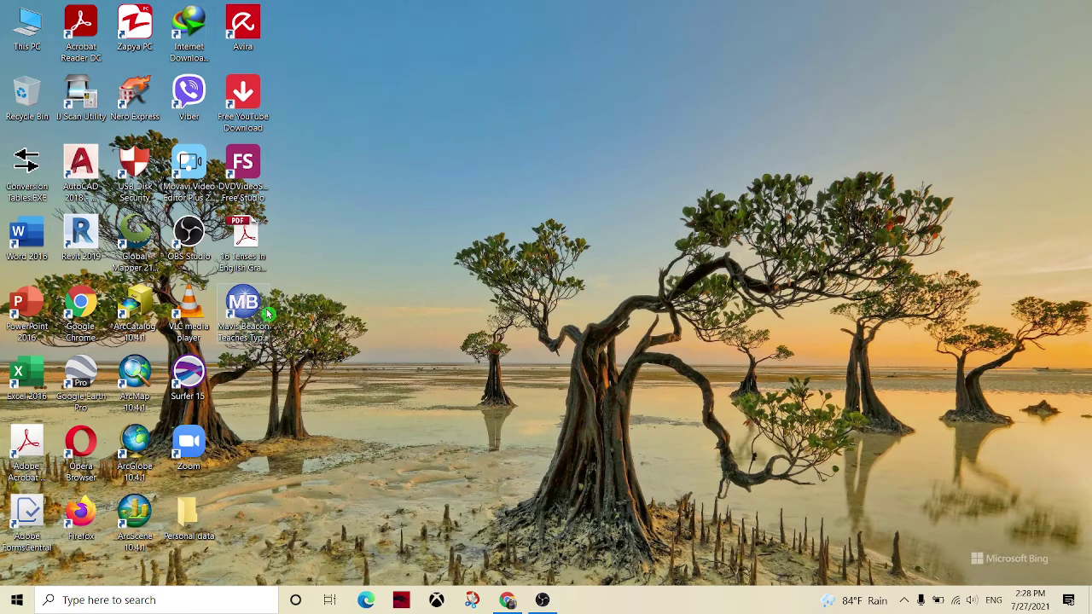
Step: Troubleshoot the Mavis Beacon shortcut's compatibility and test the recommended Windows Vista (Service Pack 2) mode
right_click(404, 253)
left_click(469, 294)
left_click(247, 315)
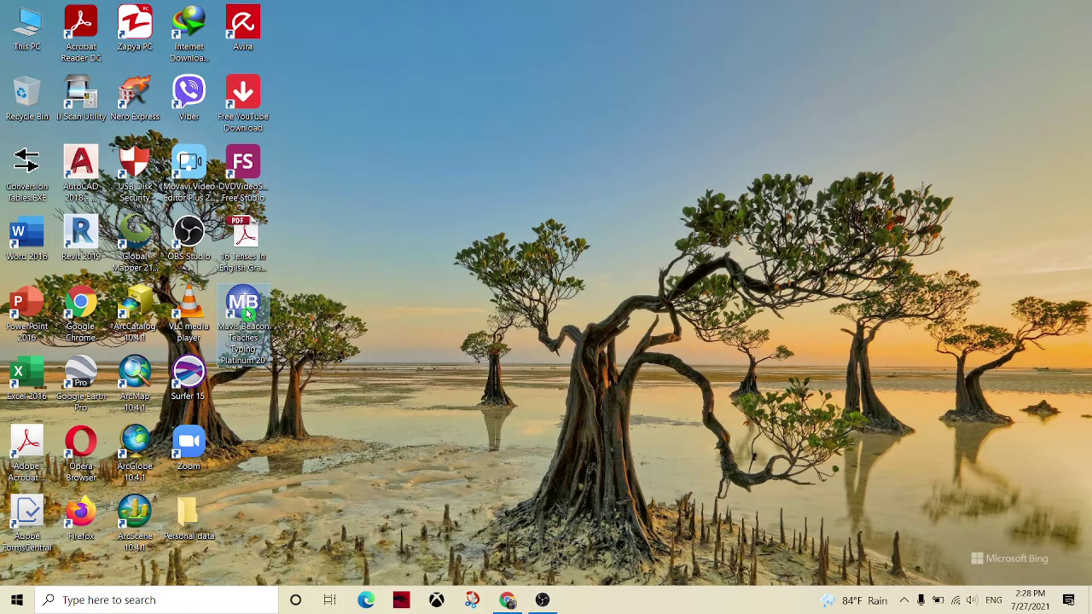
right_click(246, 315)
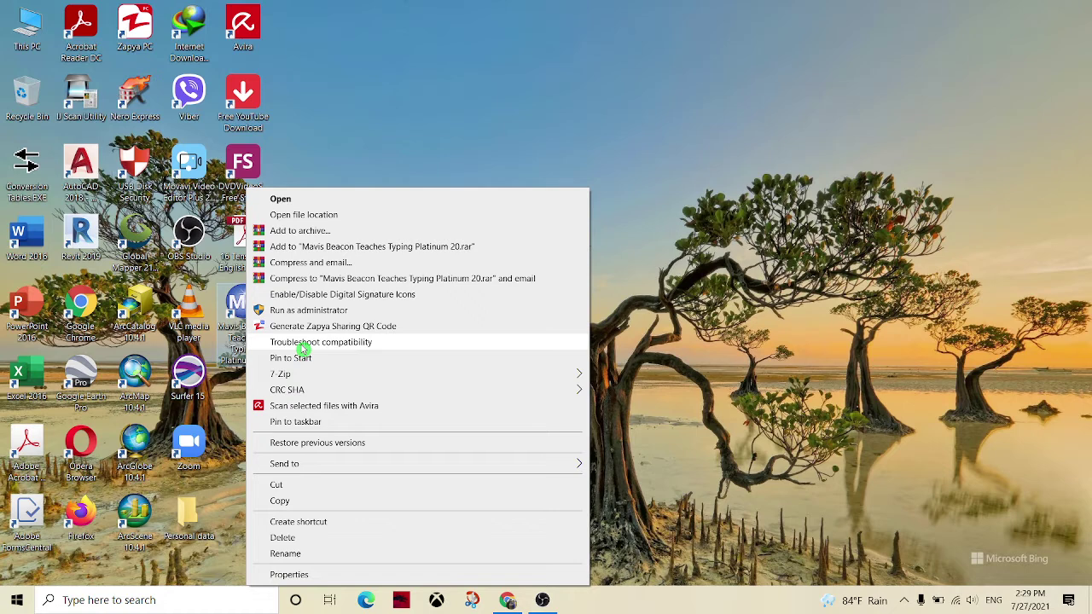
left_click(345, 343)
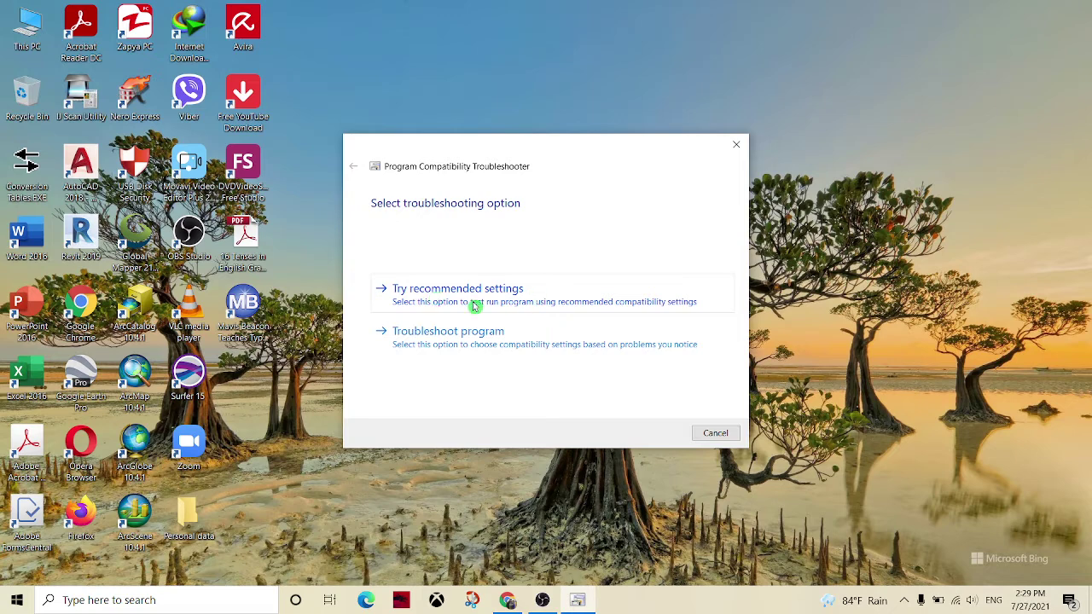
left_click(498, 296)
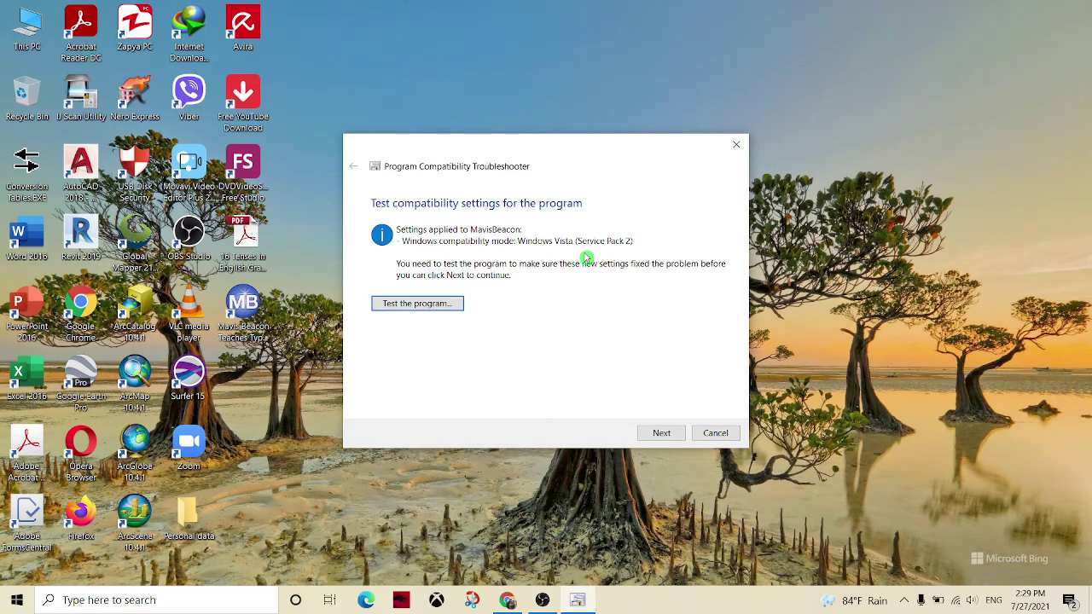
left_click(423, 305)
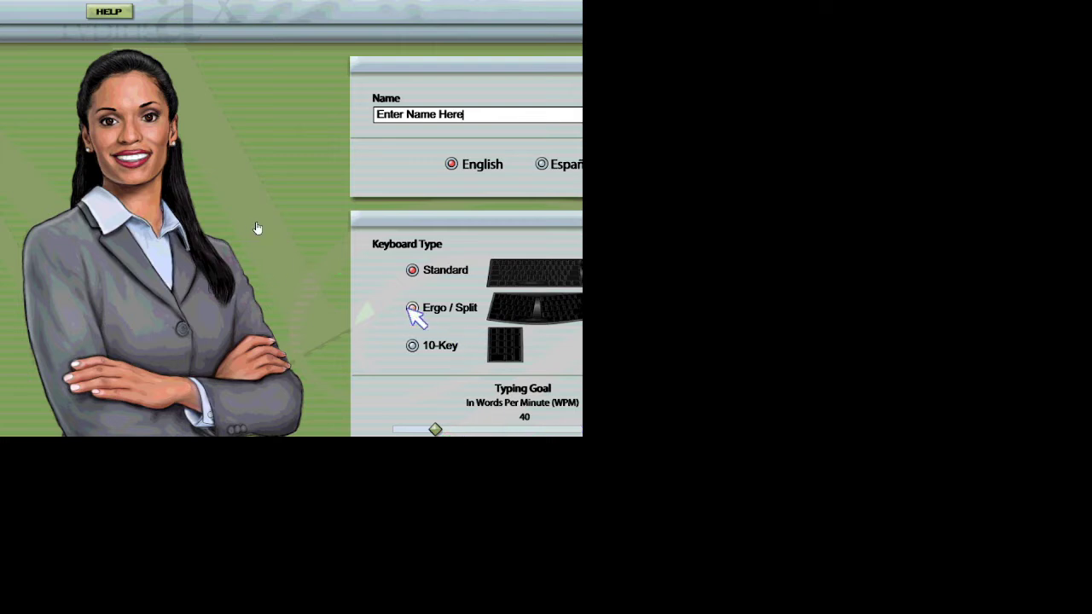
Step: End the Mavis Beacon test run in Task Manager and nudge the troubleshooter dialog upward
key("ctrl+shift+Escape")
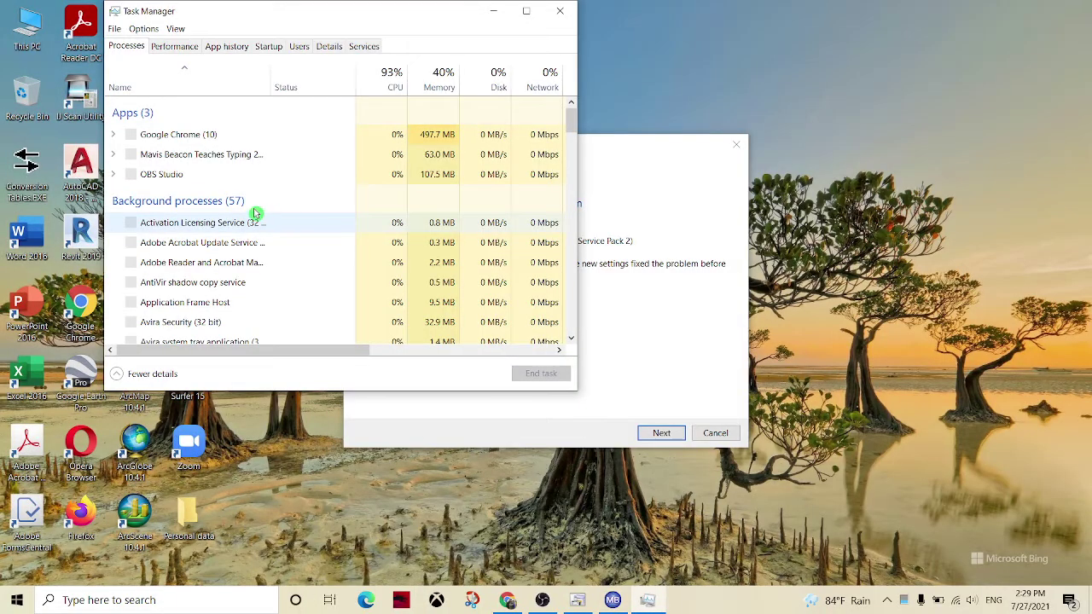
left_click(259, 173)
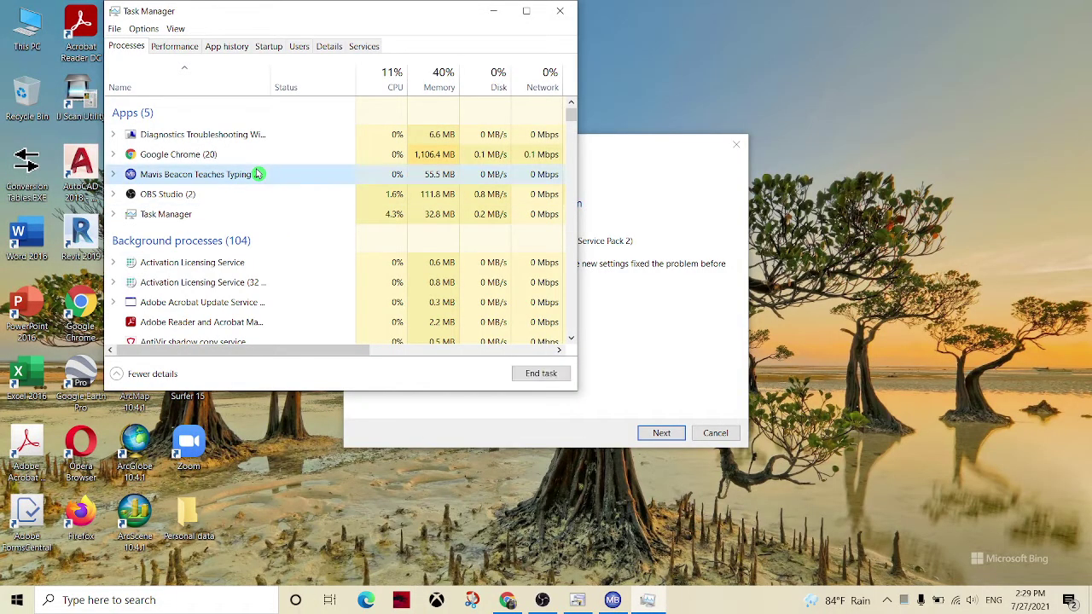
left_click(541, 374)
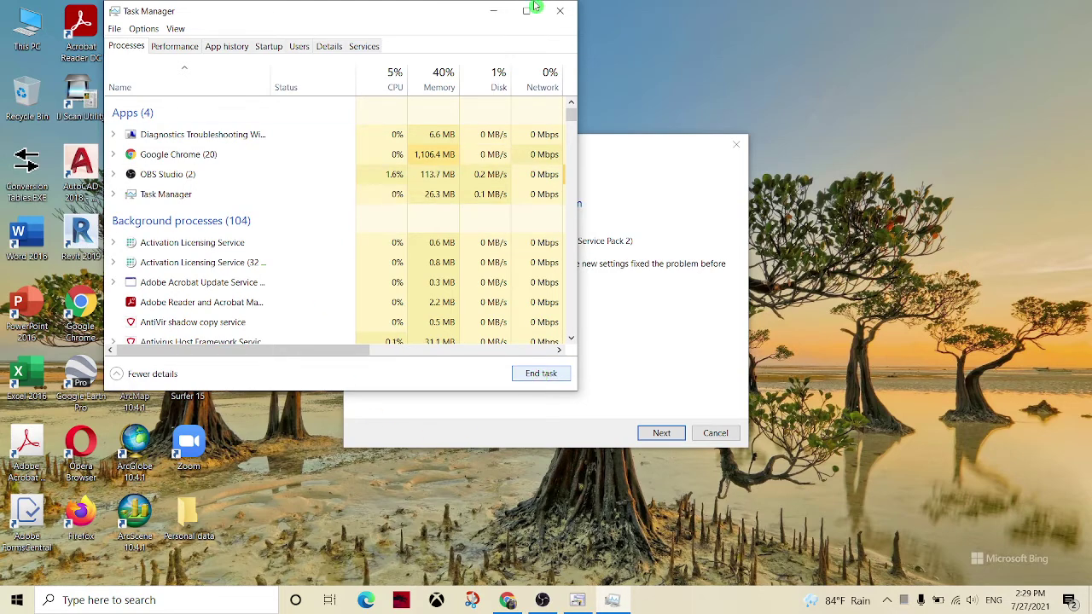
left_click(561, 10)
mouse_move(531, 145)
left_mouse_down()
mouse_move(514, 101)
mouse_move(536, 129)
left_mouse_up()
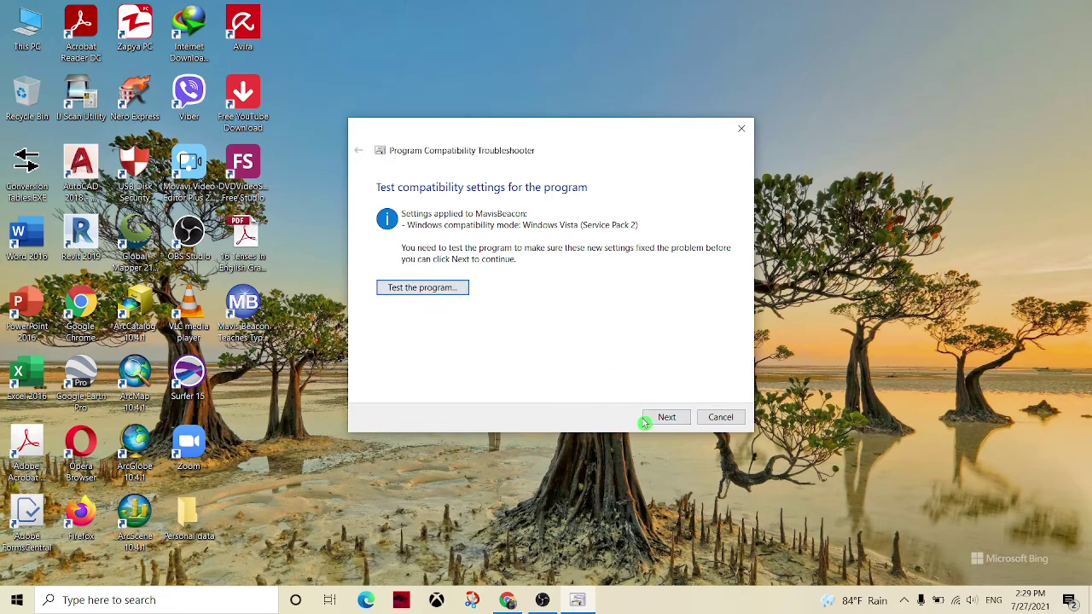
Step: Report that Mavis Beacon doesn't display correctly to get high-DPI scaling and 640x480 resolution settings
left_click(666, 418)
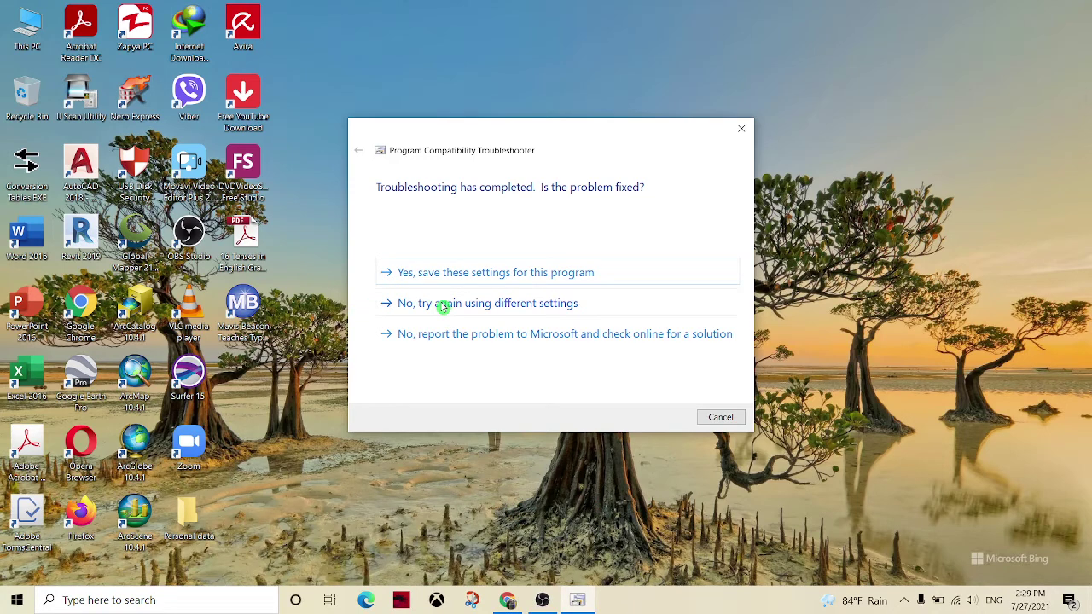
left_click(519, 305)
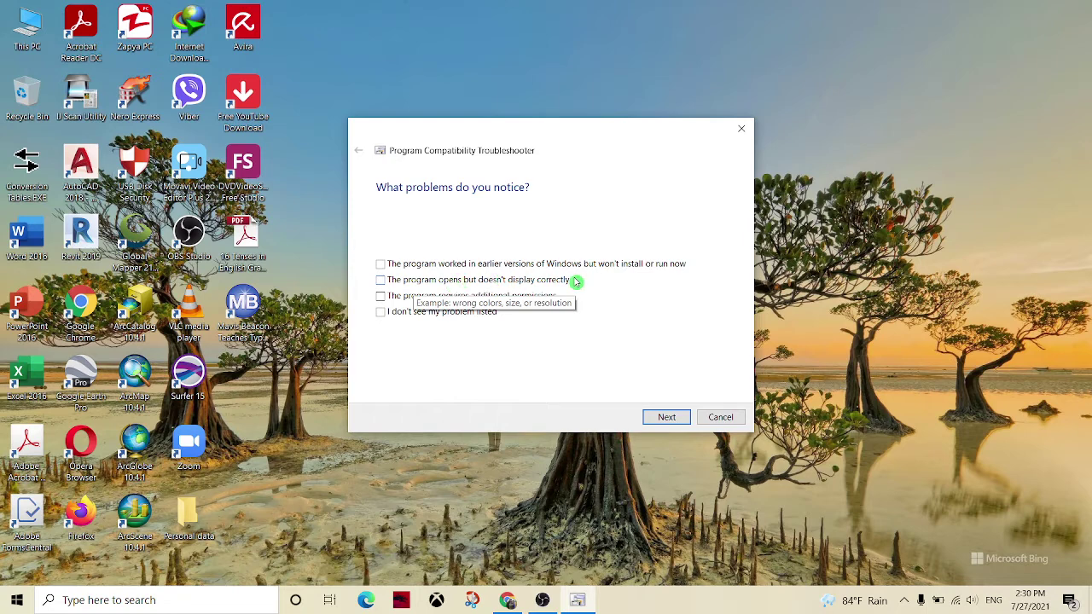
left_click(382, 281)
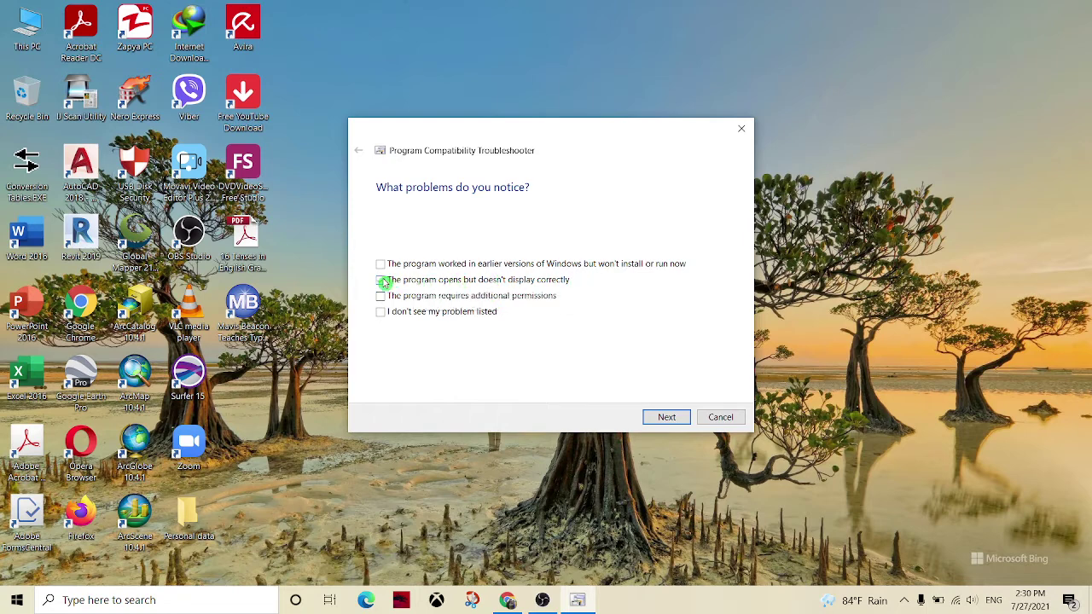
left_click(665, 417)
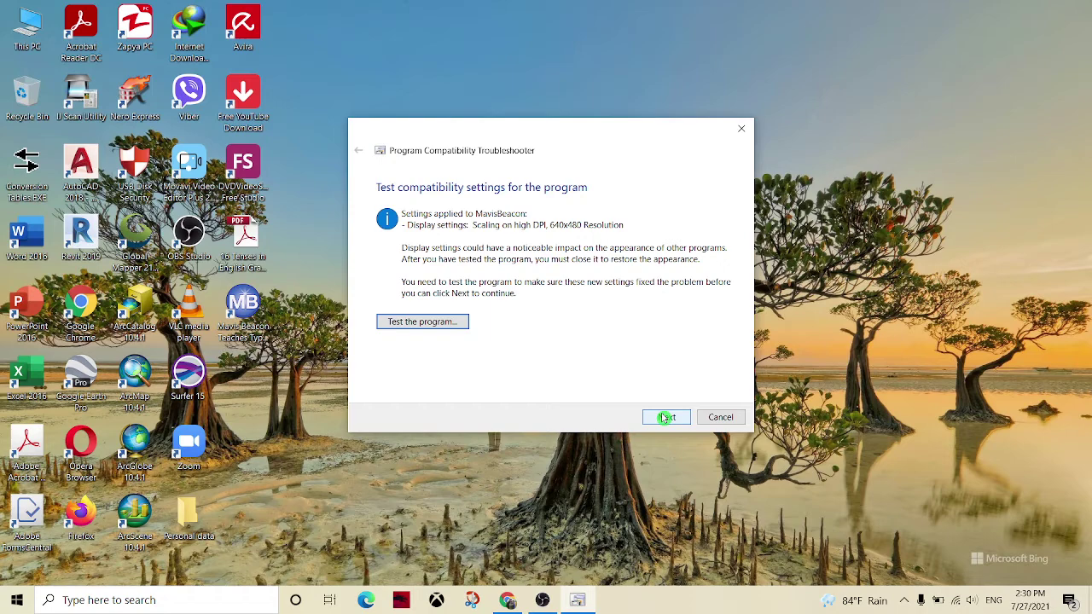
Step: Test-launch Mavis Beacon, enter the user's name, set a 72 WPM typing goal, and confirm
left_click(453, 327)
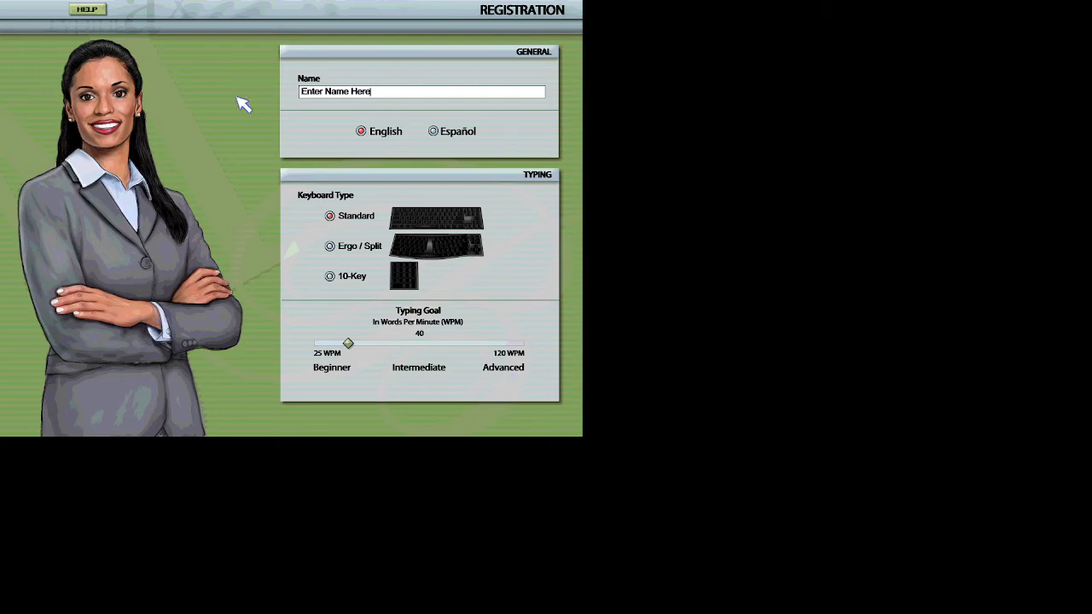
left_click(375, 94)
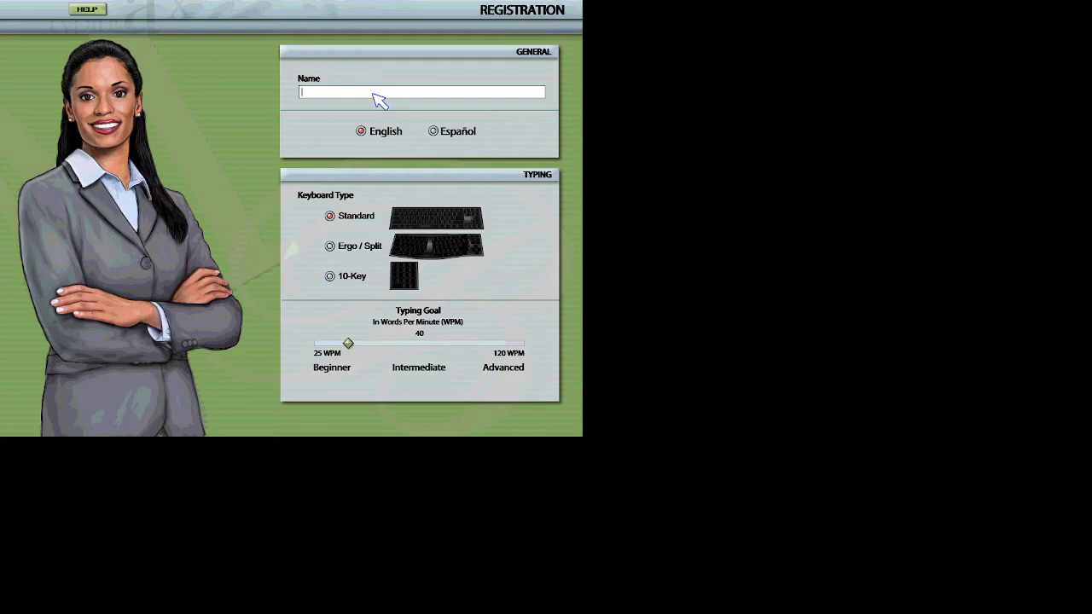
type("Su San")
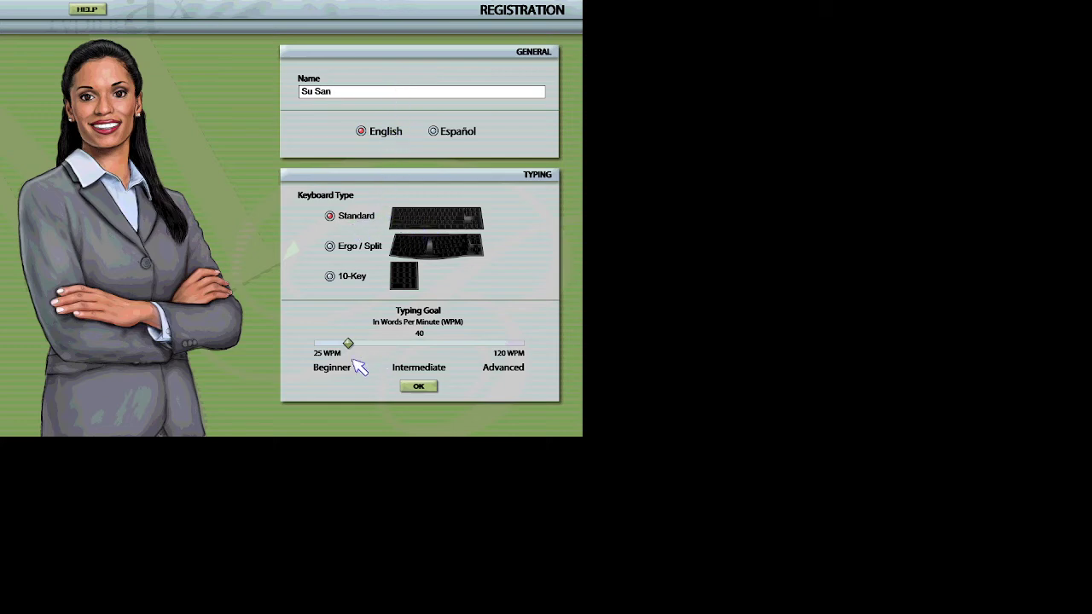
left_click_drag(348, 344, 373, 353)
left_click(420, 387)
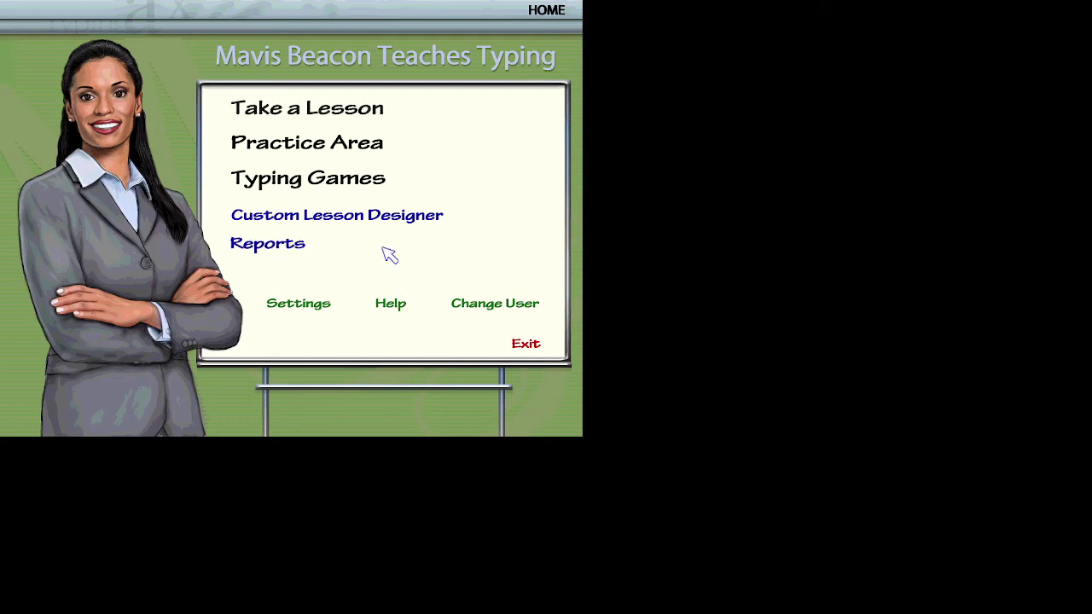
Step: Start the Business > Management > Marketing 'Strong Presentations' session in the Practice Area
left_click(363, 147)
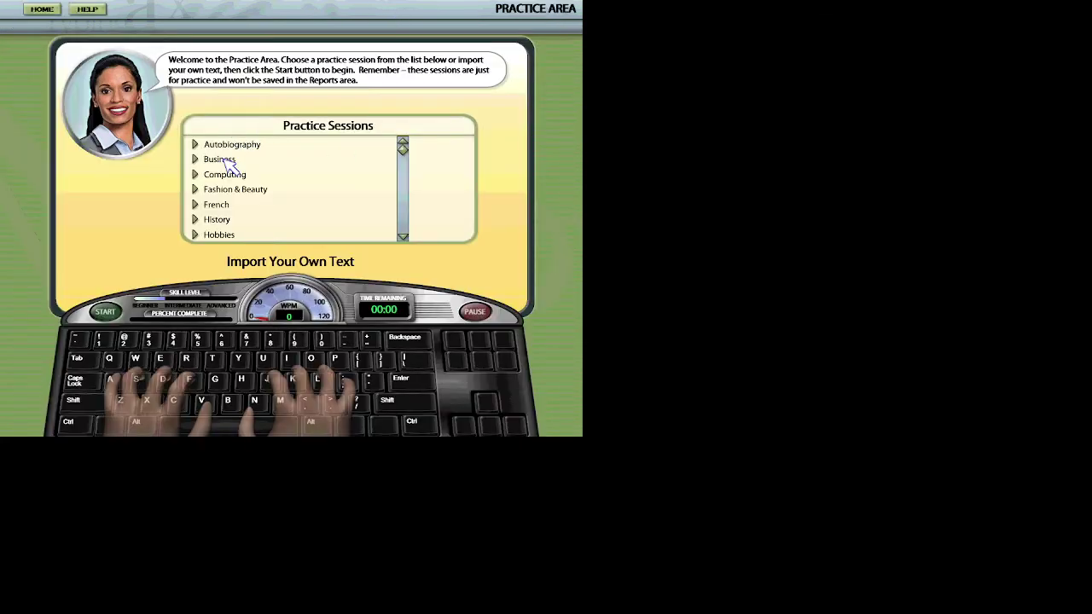
left_click(228, 162)
left_click(230, 162)
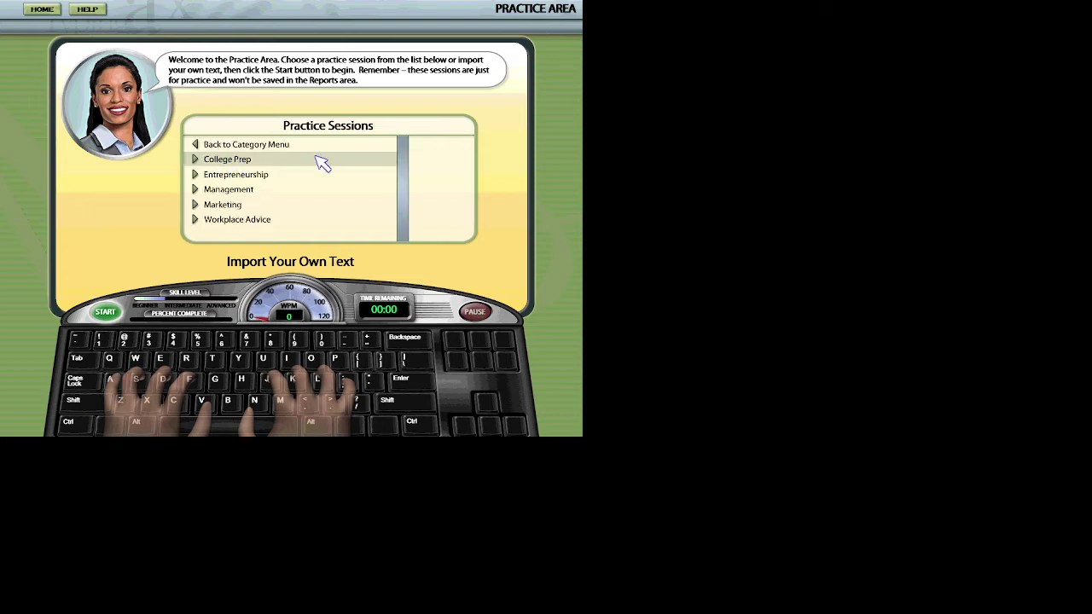
left_click(232, 194)
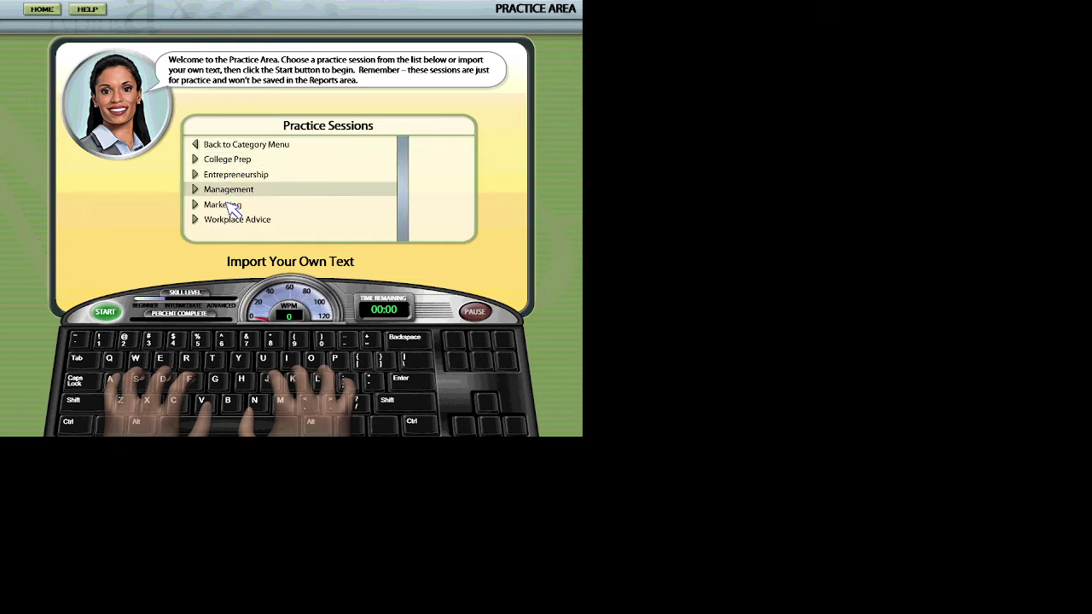
double_click(232, 206)
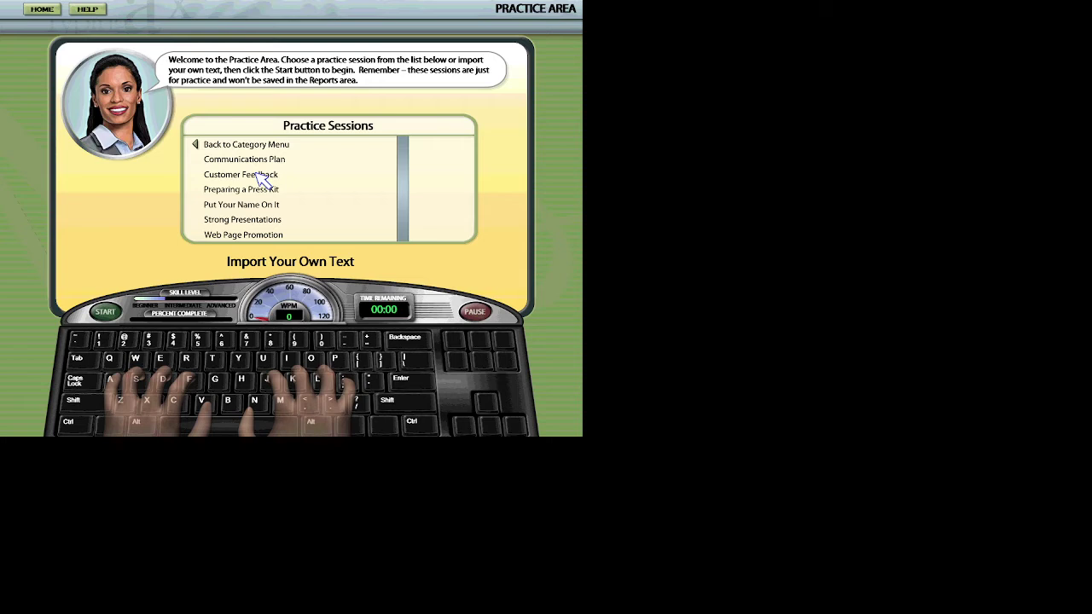
left_click(253, 222)
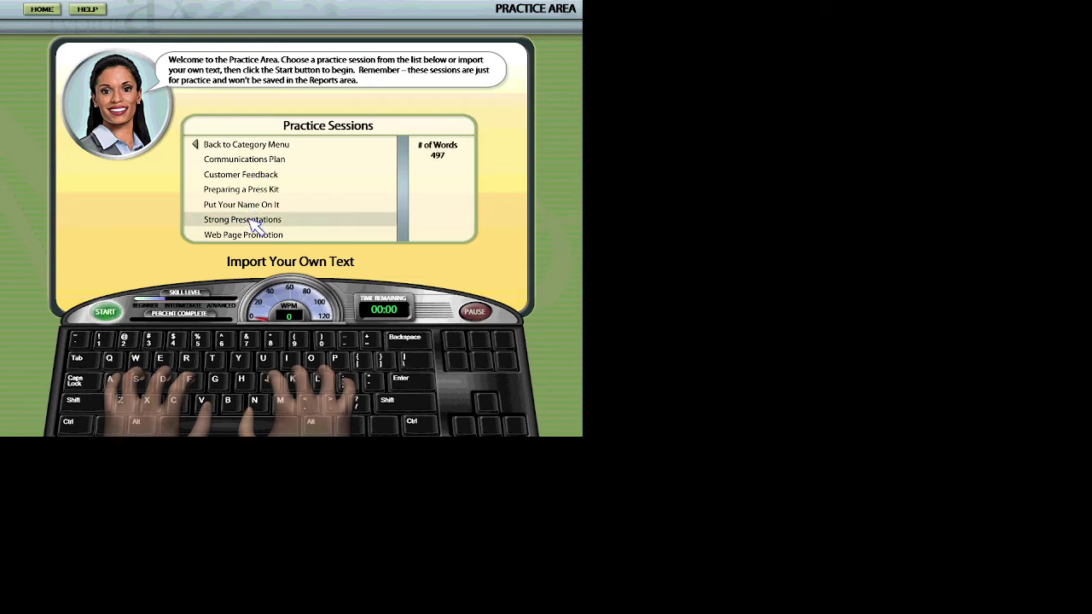
double_click(253, 221)
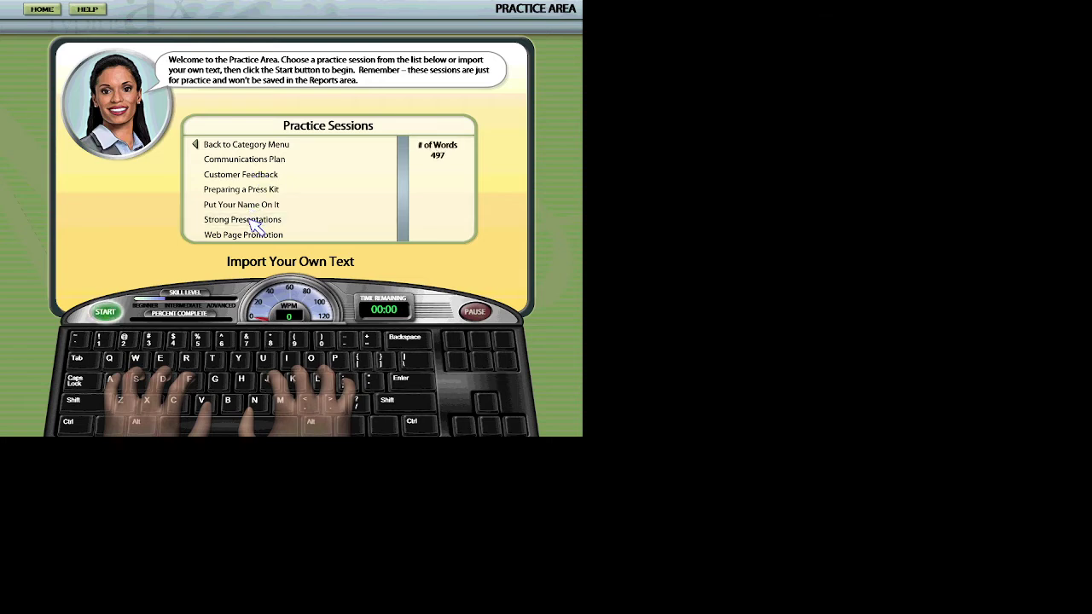
Step: Type 'A Strong Presentation Opens The Door', correcting the typo, then return HOME
type("A")
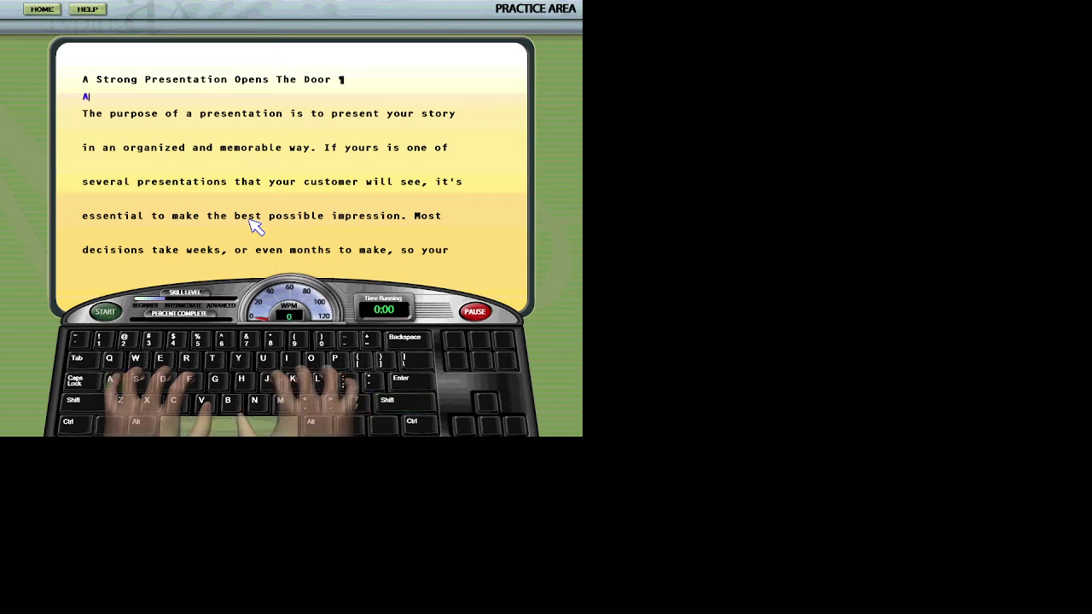
type(" Strong P")
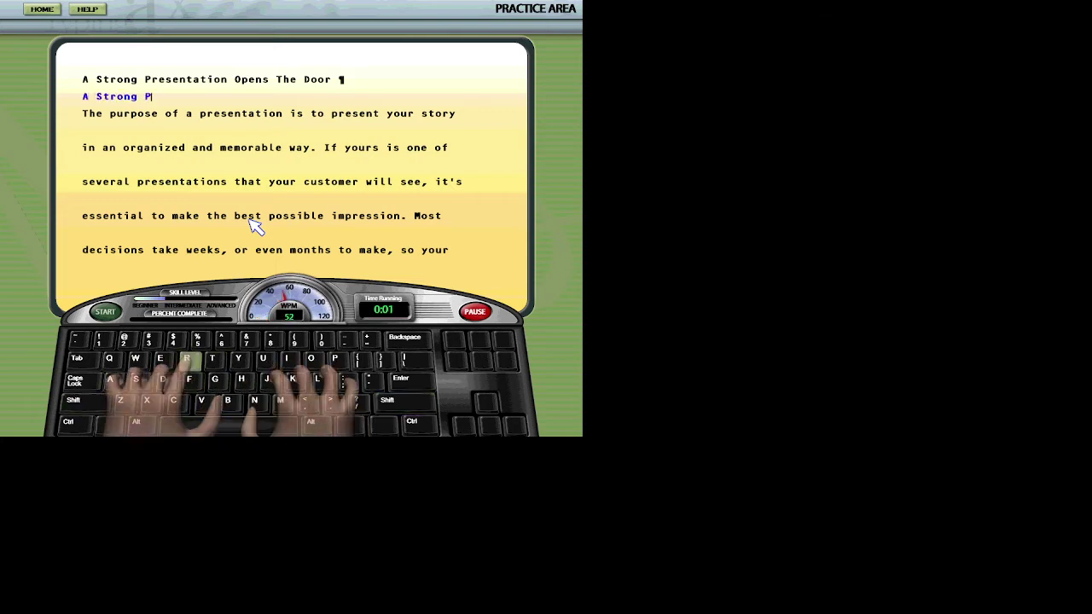
type("resentation ")
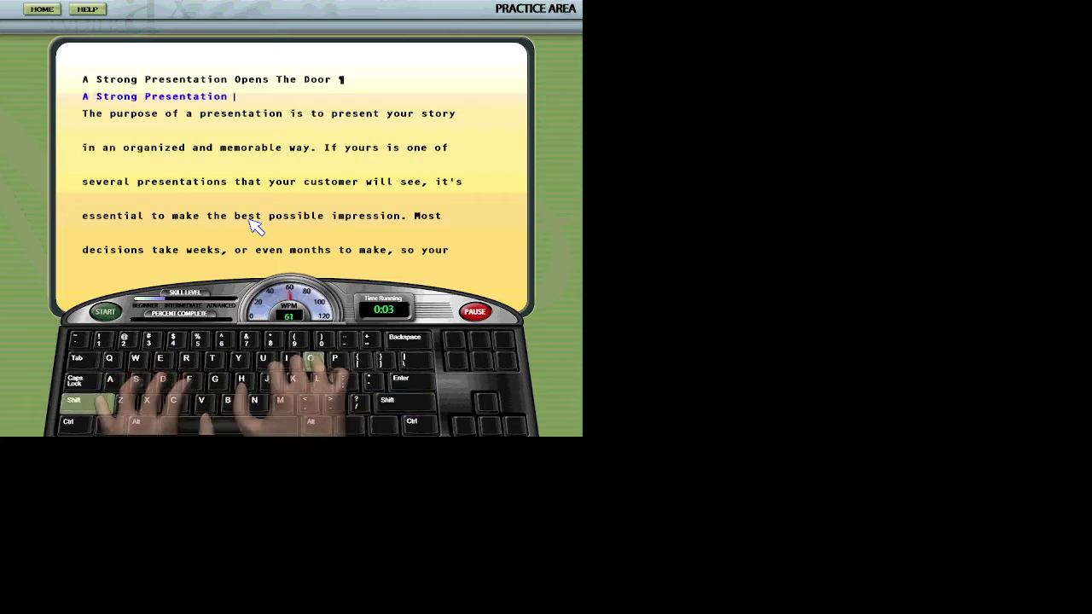
type("Opens The Door")
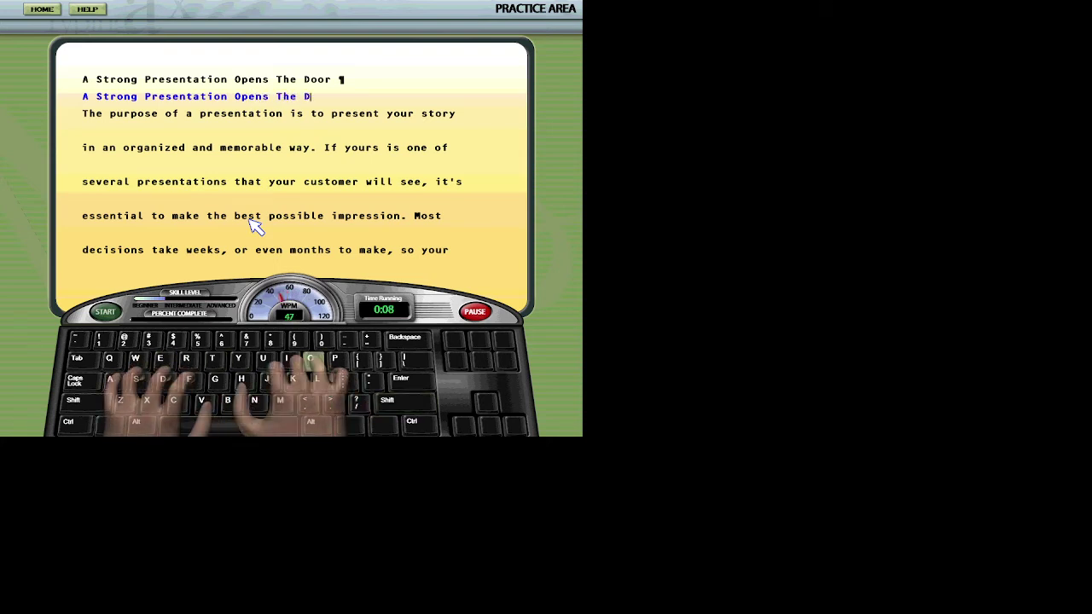
key("Return")
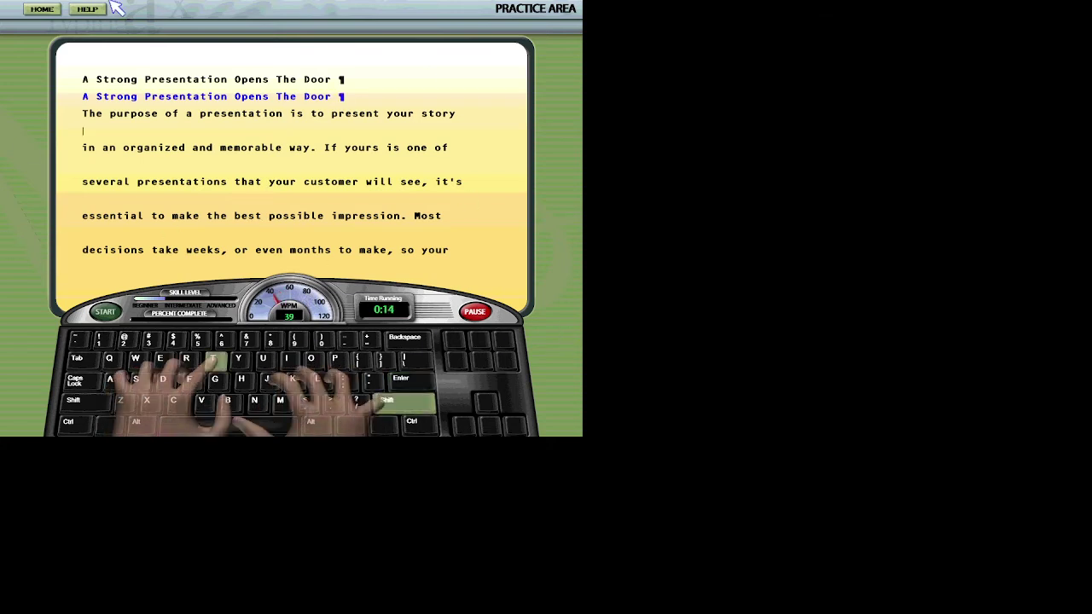
left_click(40, 10)
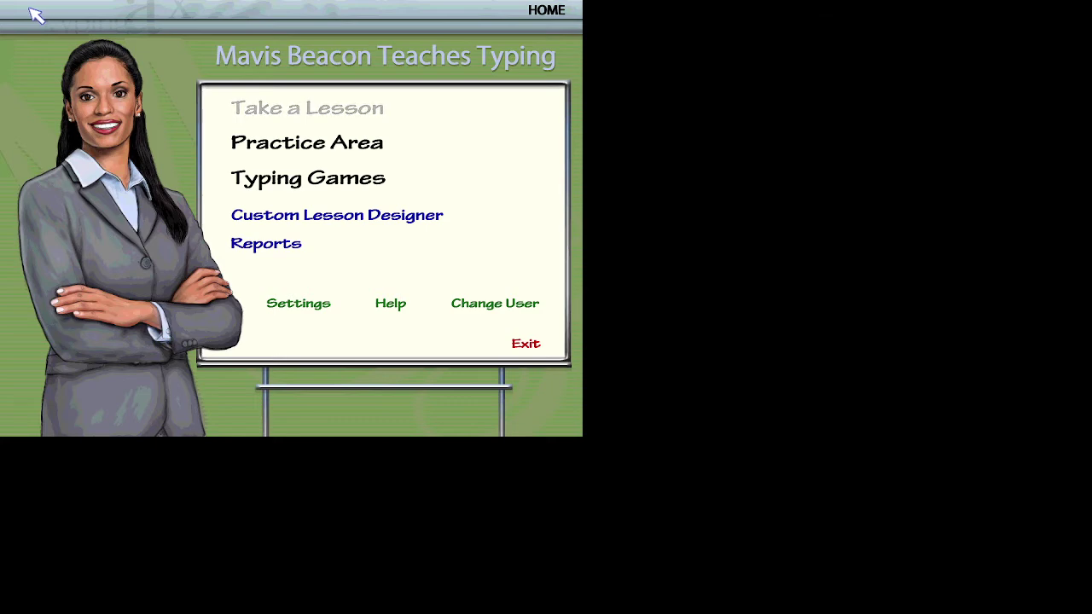
Step: Browse the Typing Games, return HOME, and exit Mavis Beacon, confirming Yes
left_click(378, 189)
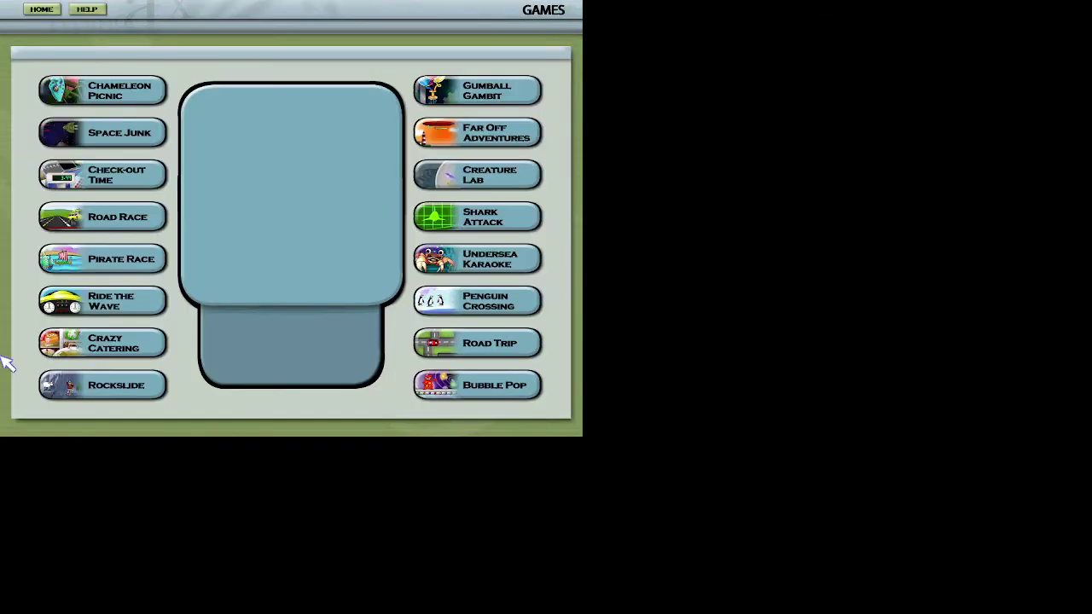
mouse_move(137, 308)
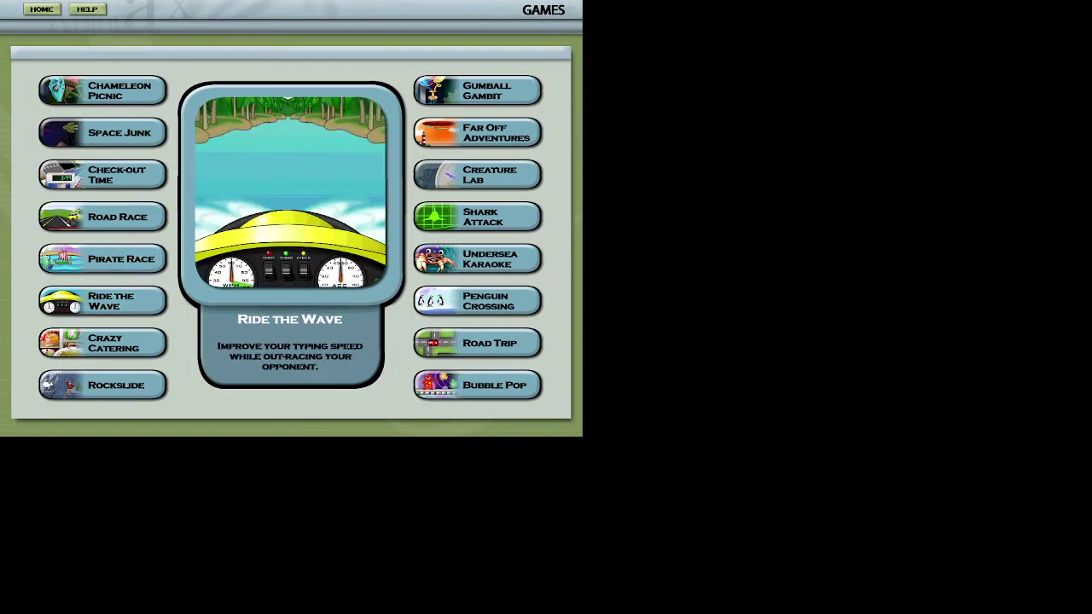
left_click(42, 10)
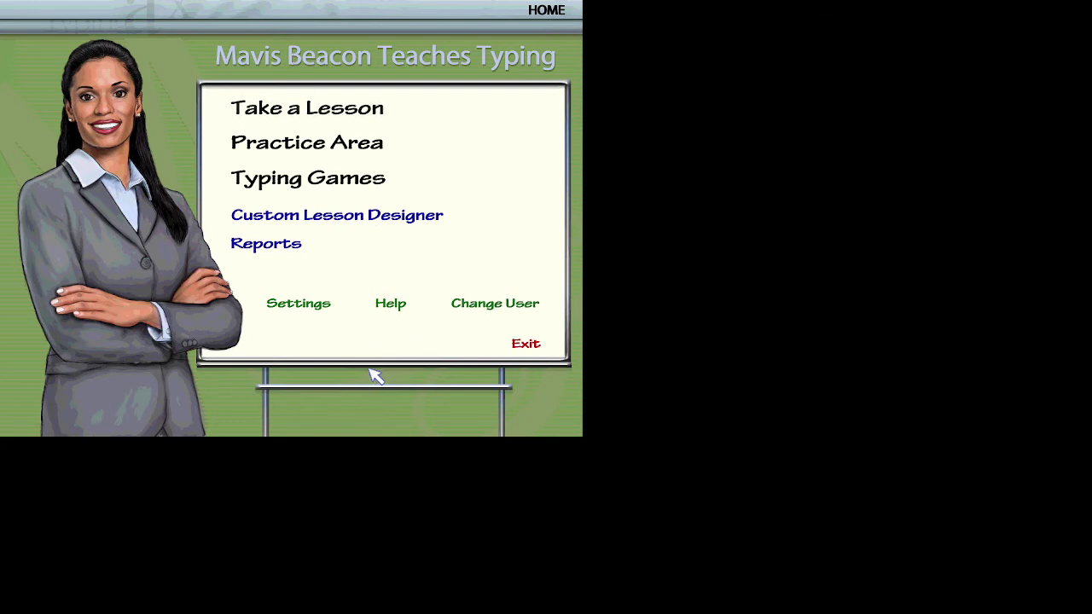
left_click(529, 350)
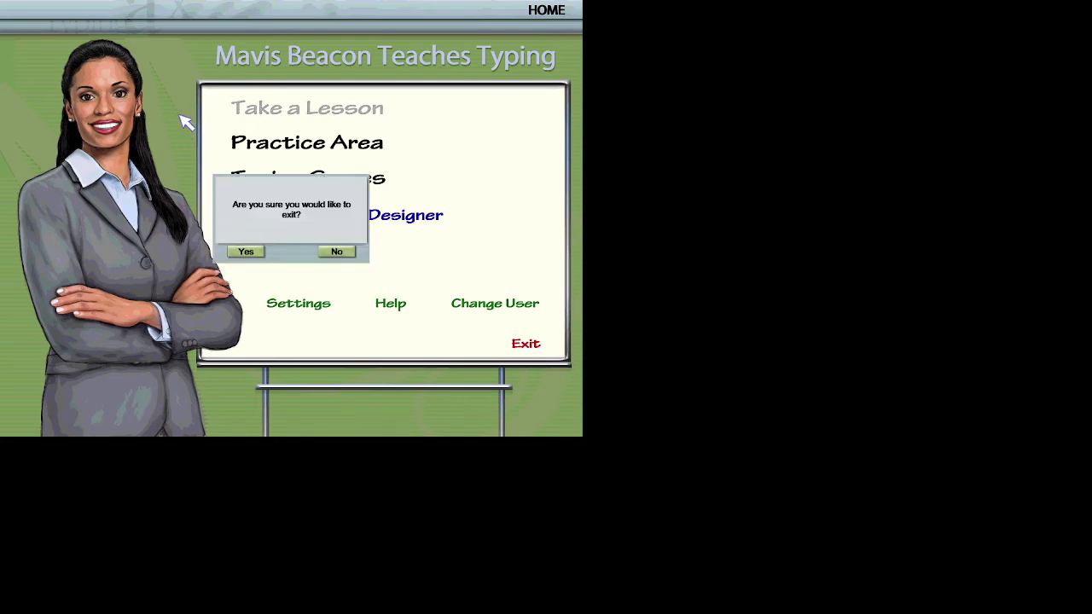
left_click(245, 252)
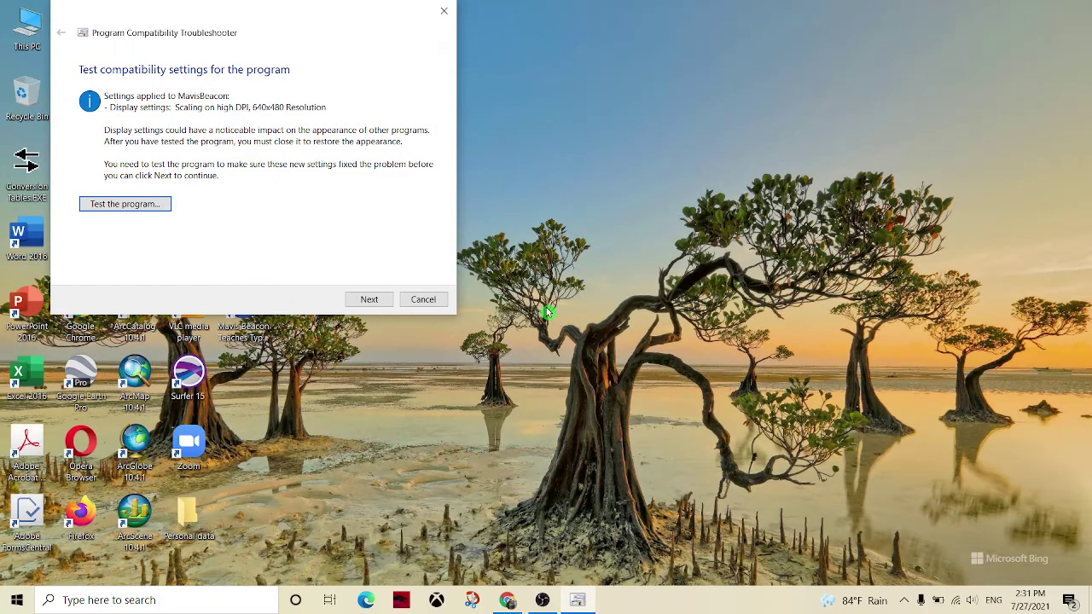
Step: Save the tested compatibility settings for this program and close the troubleshooter
left_click_drag(312, 25, 695, 94)
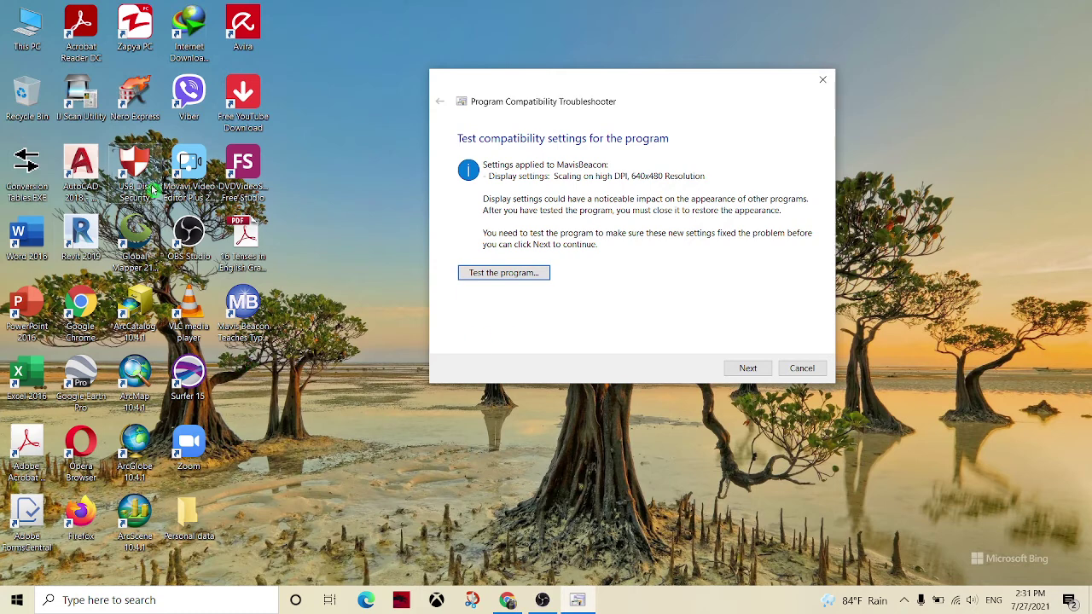
left_click(749, 369)
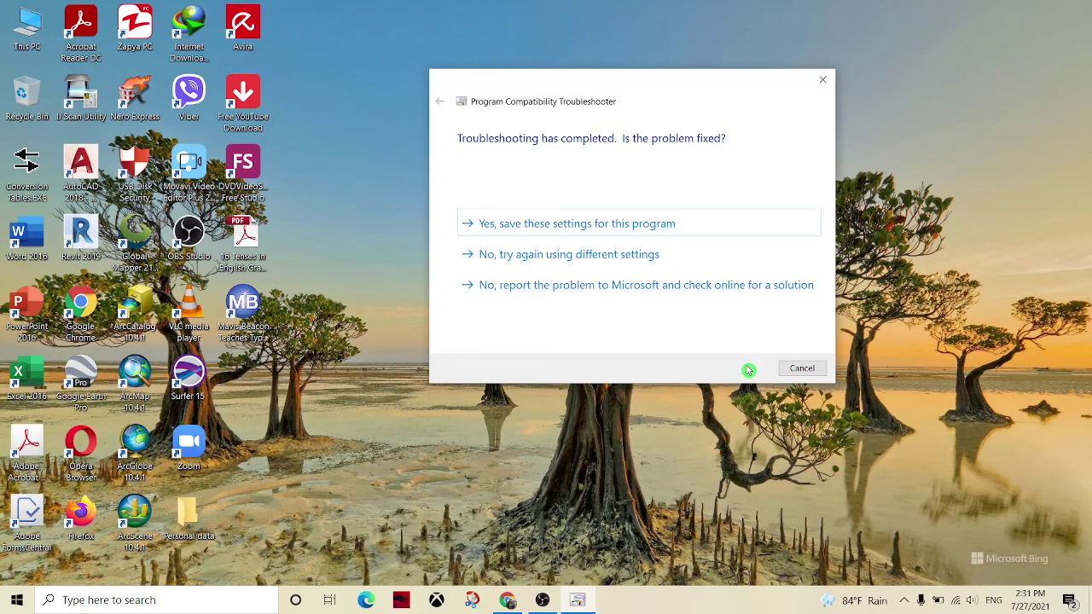
left_click(572, 226)
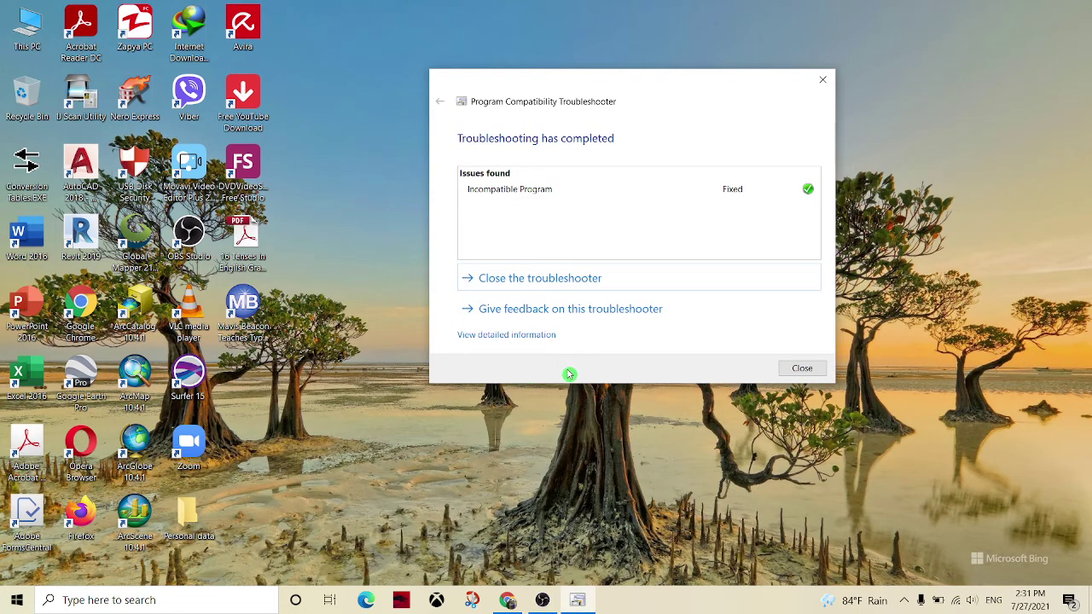
left_click(794, 369)
Step: Refresh the desktop a few times from its right-click menu
right_click(429, 252)
left_click(495, 290)
right_click(478, 238)
left_click(527, 274)
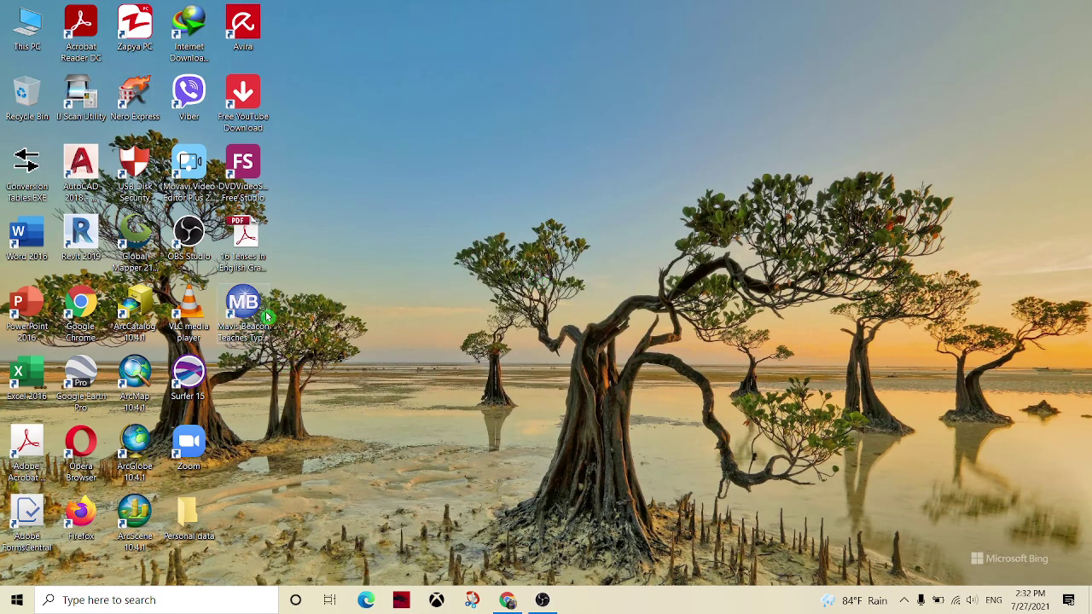
right_click(414, 209)
Step: Back out of new-user creation and sign in as the existing user
left_click(475, 249)
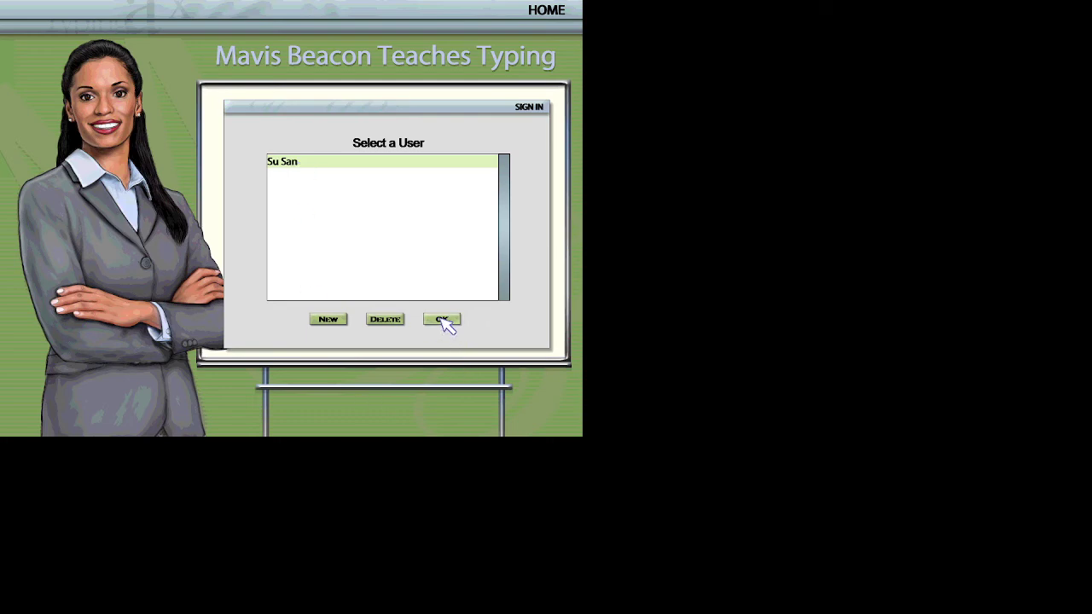
left_click(328, 322)
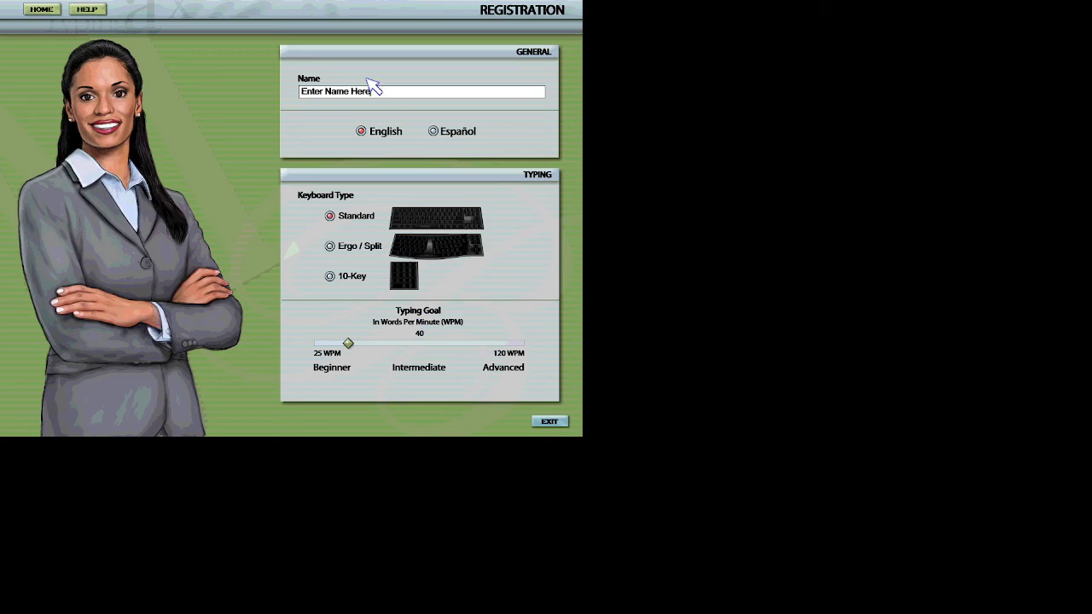
left_click(43, 11)
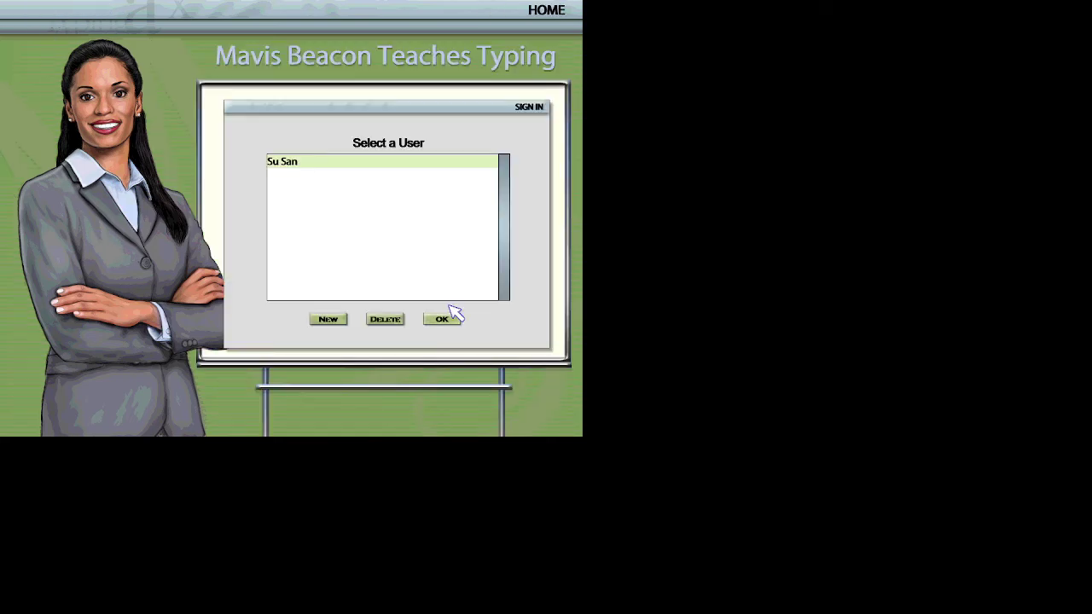
left_click(452, 322)
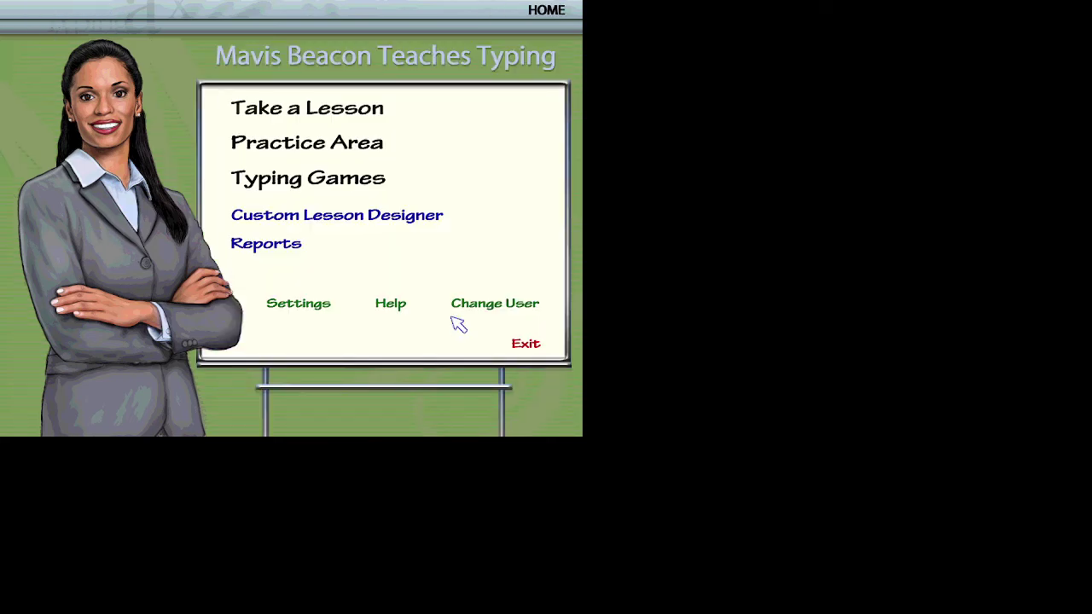
Step: Check the Practice Area, exit the program confirming Yes, and refresh the desktop
left_click(313, 143)
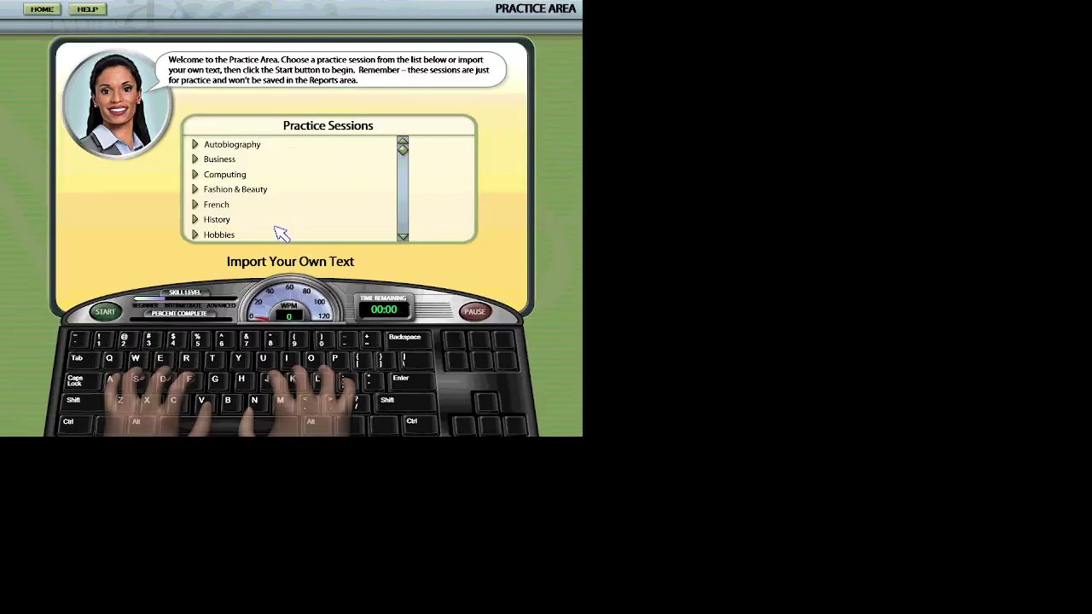
left_click(45, 11)
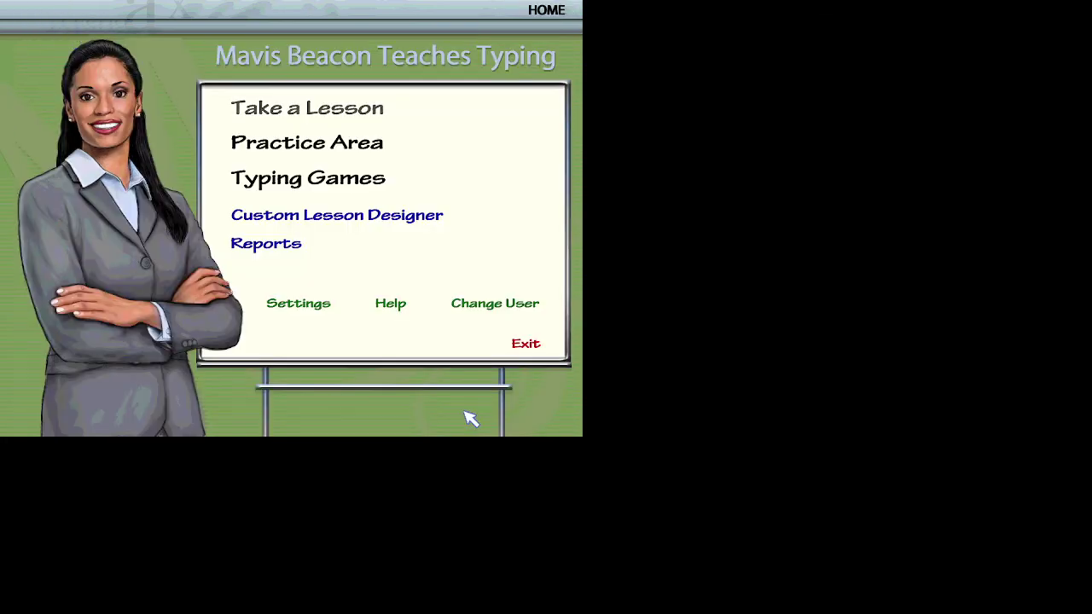
left_click(524, 344)
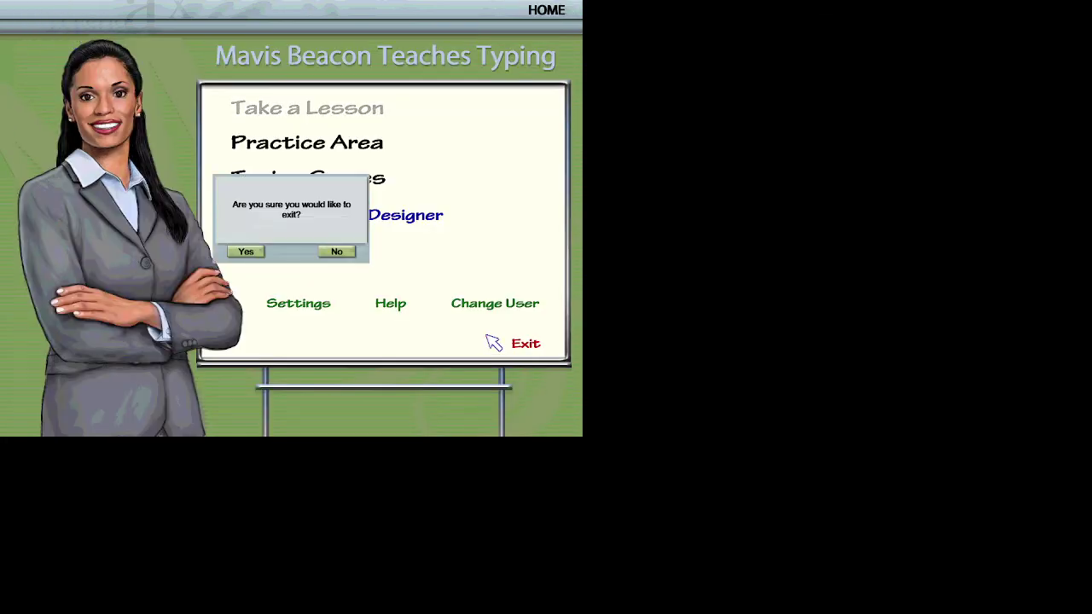
left_click(247, 250)
right_click(495, 200)
left_click(554, 241)
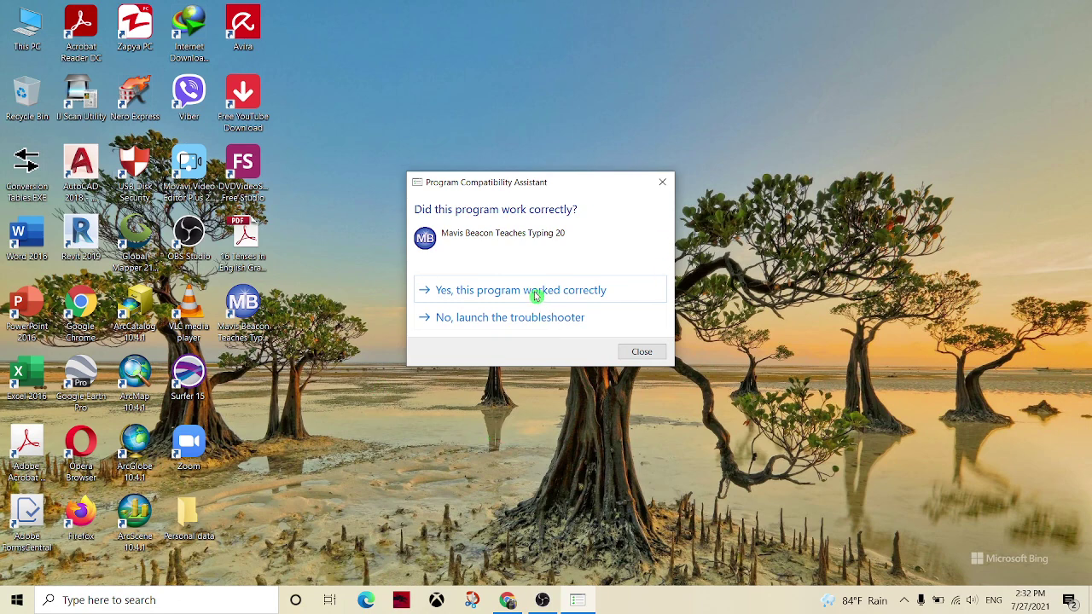
Step: Answer 'Yes, this program worked correctly', refresh the desktop, and bring up OBS
left_click(507, 295)
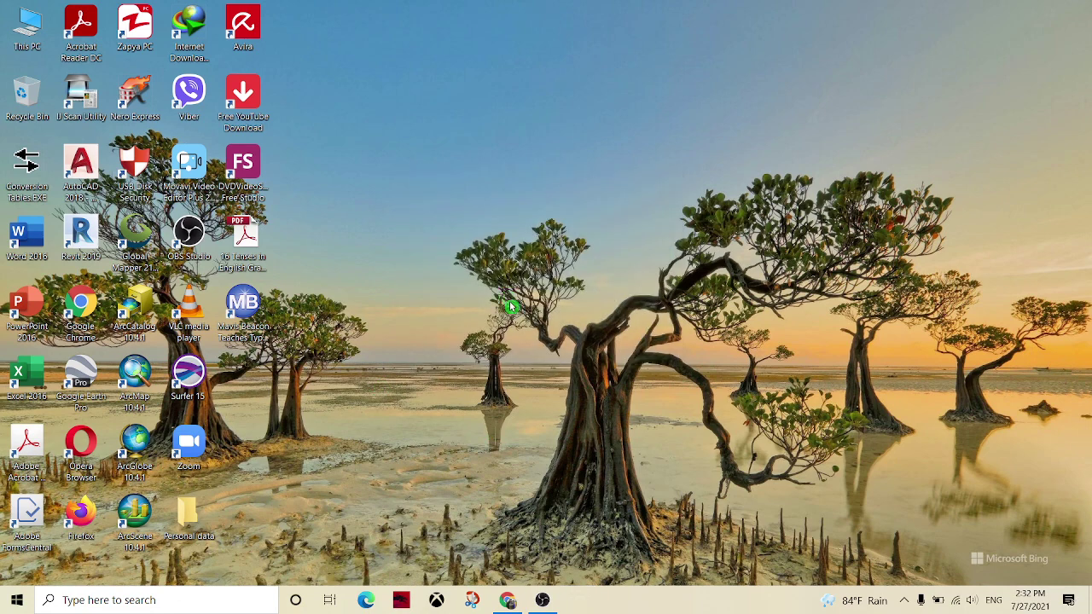
right_click(555, 290)
left_click(606, 328)
right_click(570, 308)
left_click(605, 348)
left_click(543, 601)
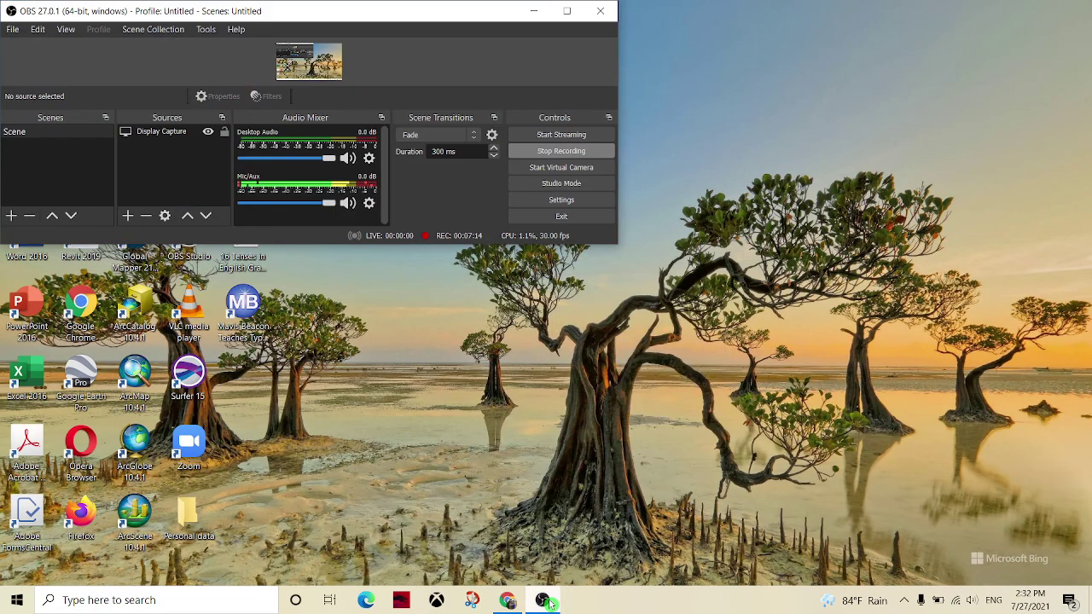